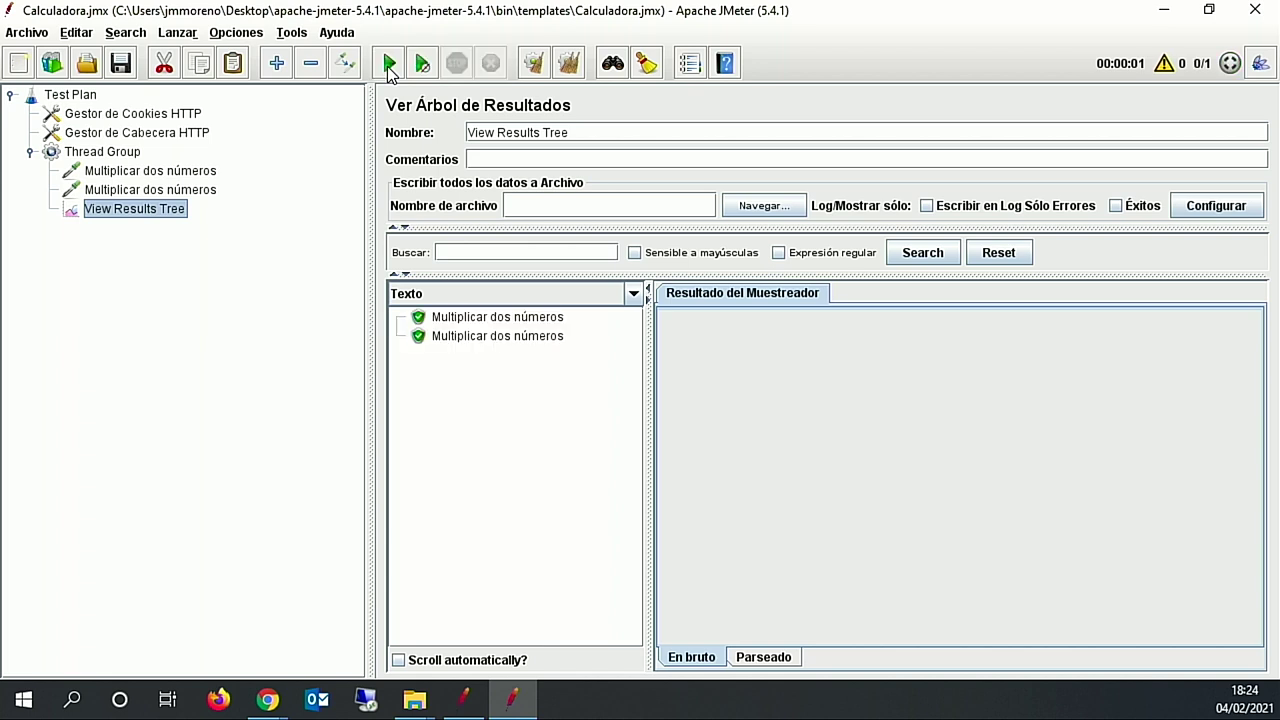
Step: Examine the sampler results, response bodies and request data of the two Multiplicar dos números samples
left_click(487, 323)
left_click(493, 337)
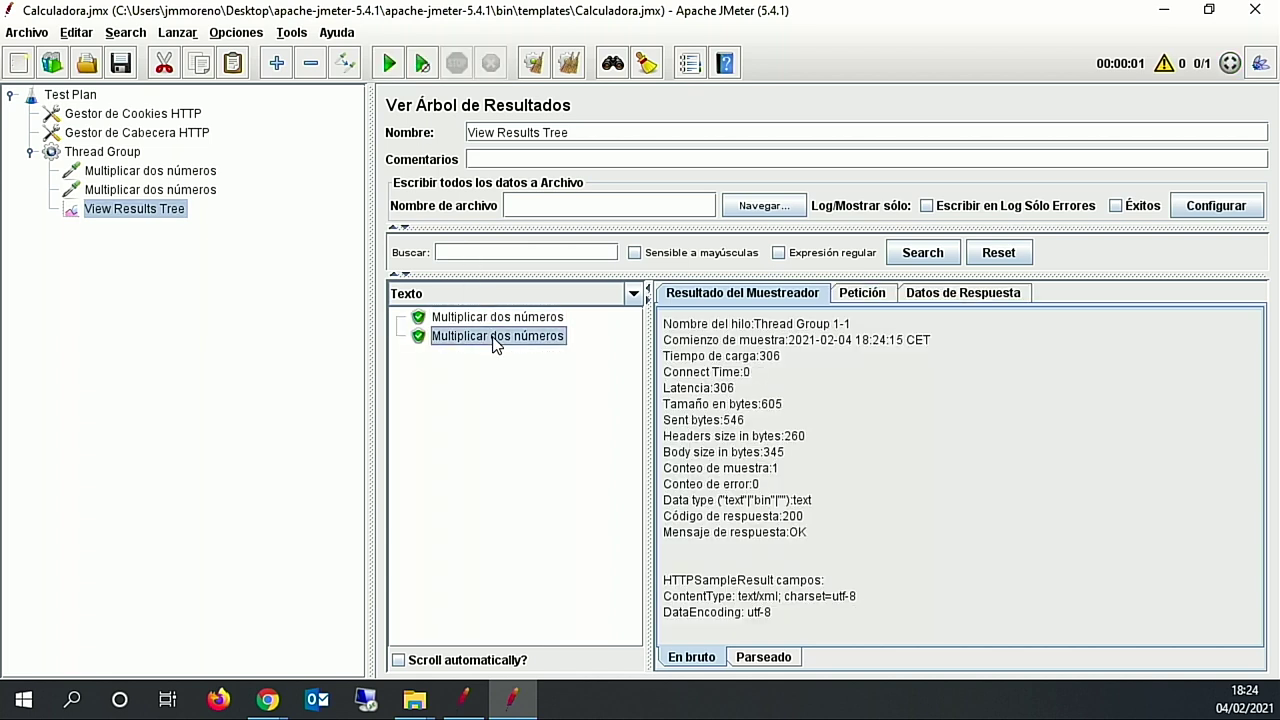
left_click(940, 298)
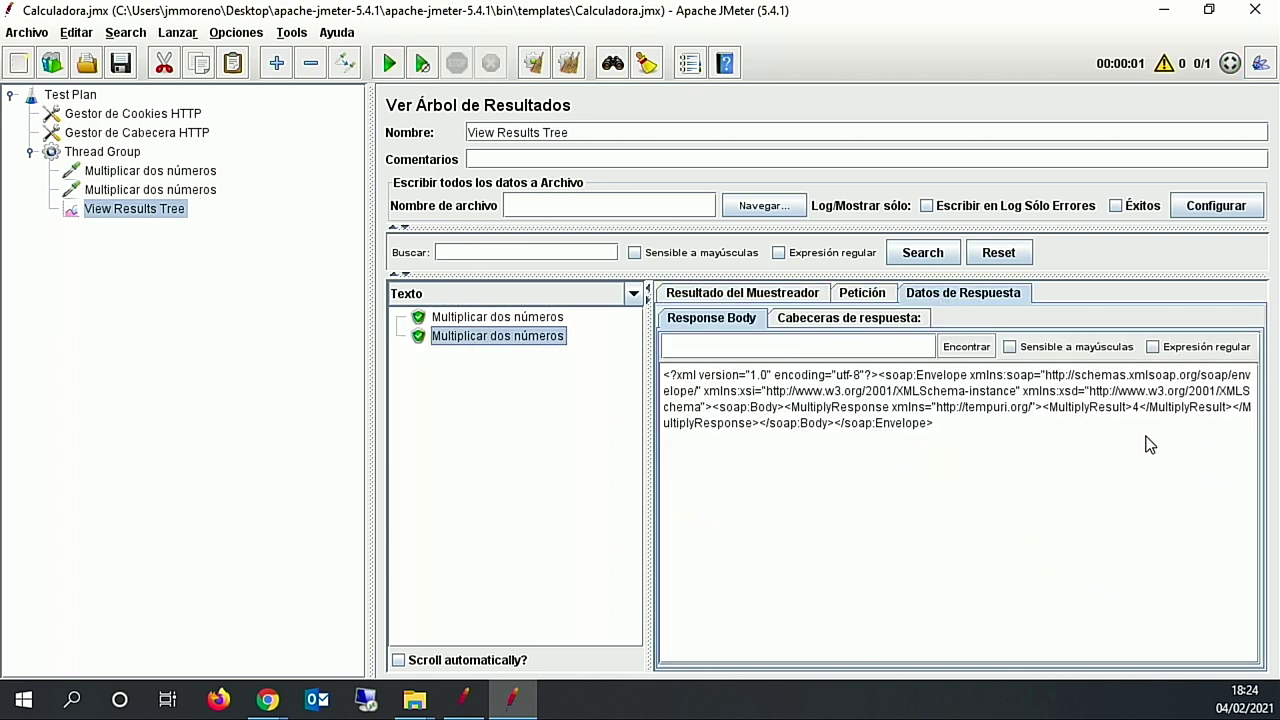
left_click(519, 317)
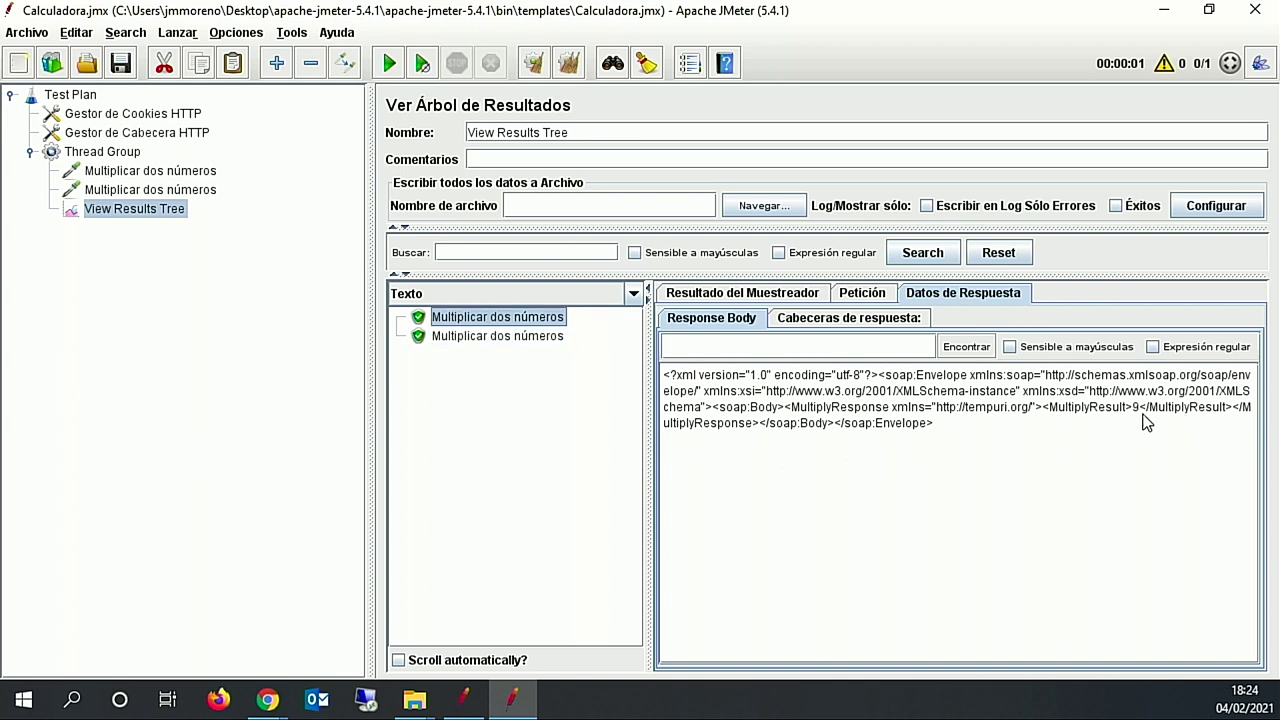
left_click(862, 304)
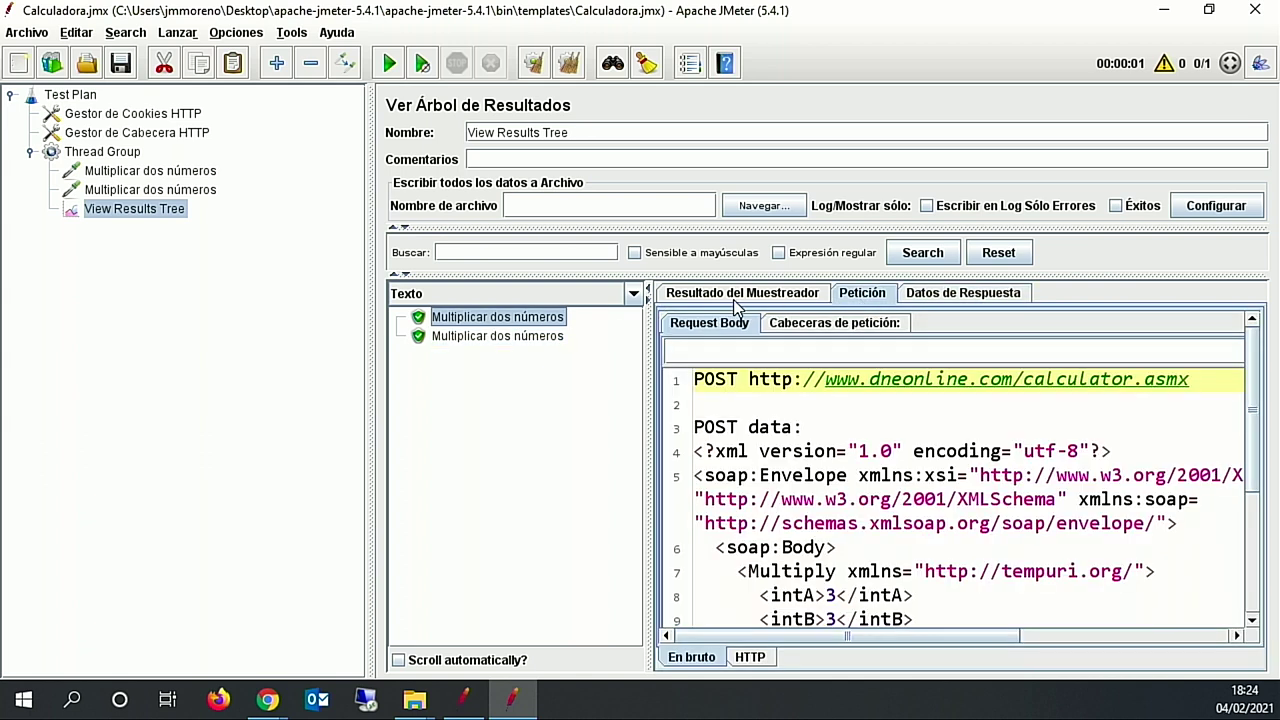
left_click(735, 305)
left_click(281, 37)
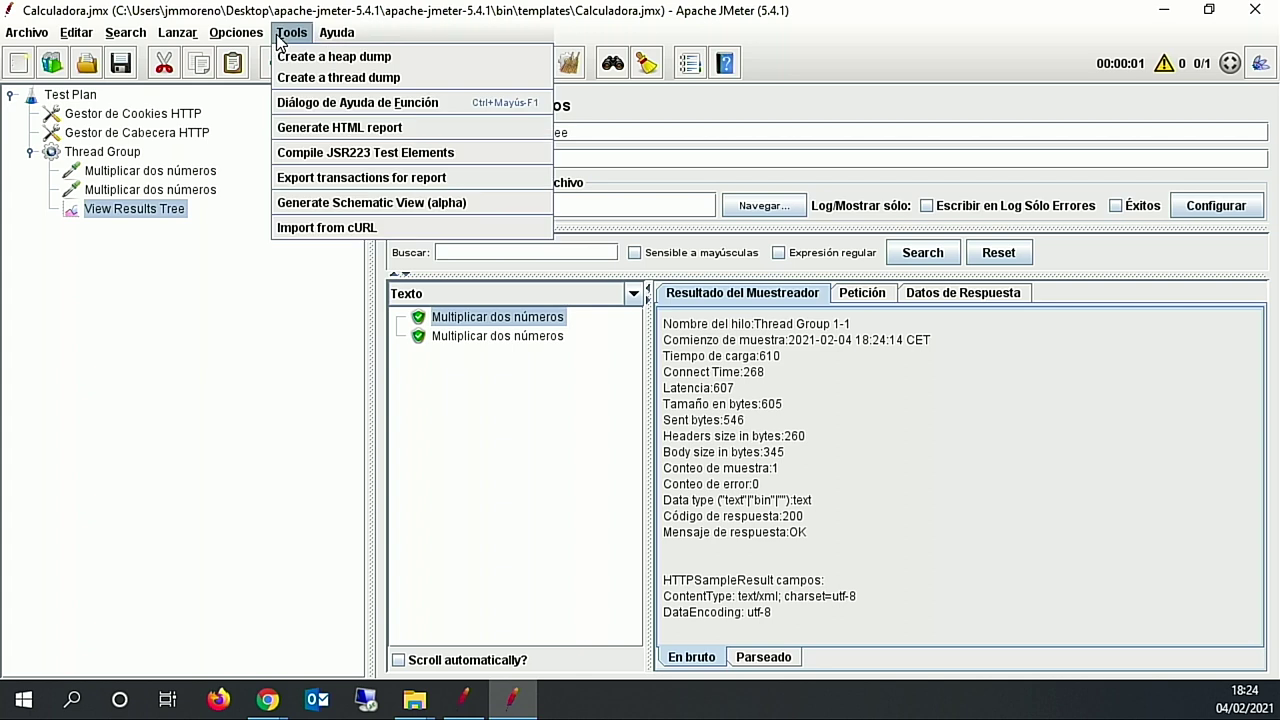
left_click(339, 128)
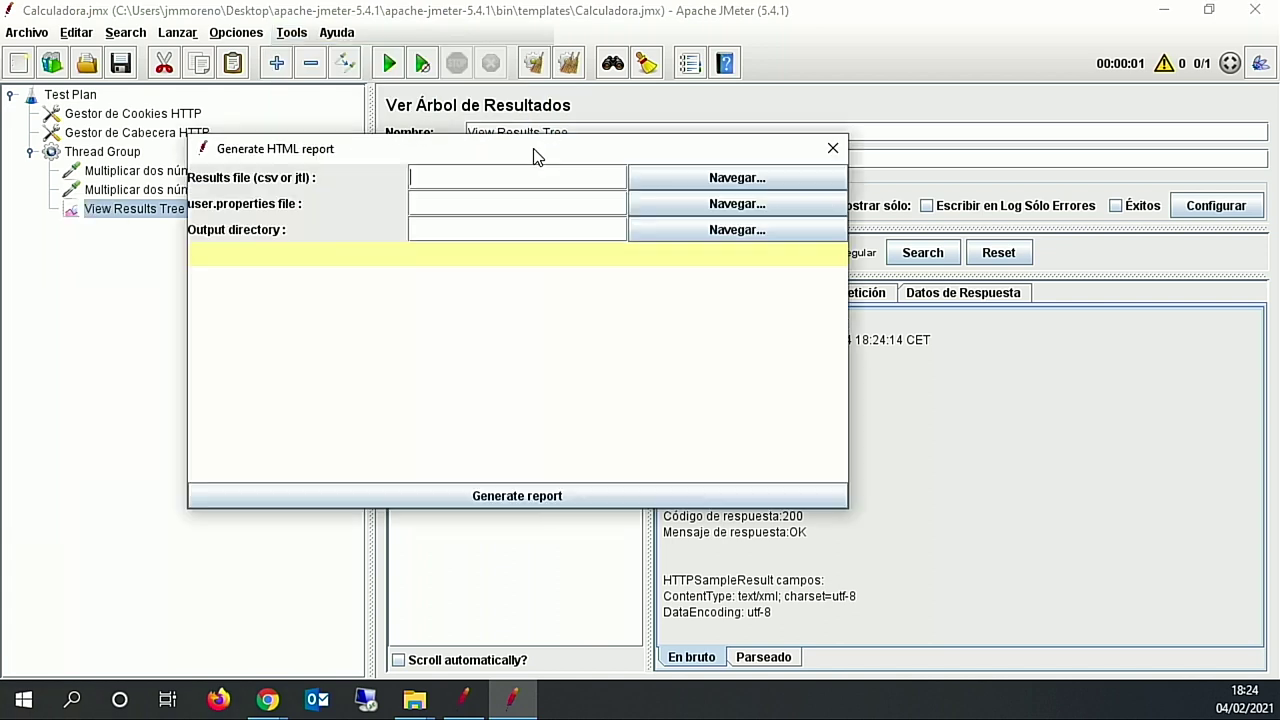
left_click_drag(534, 150, 811, 143)
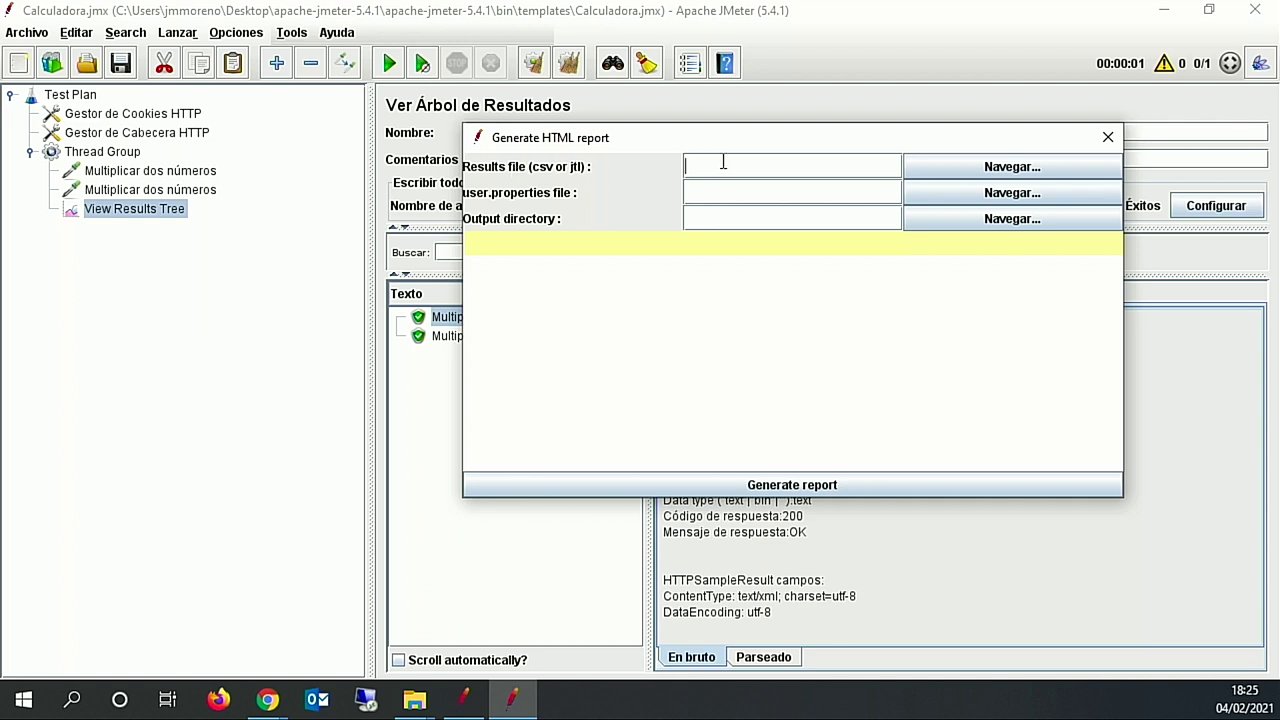
left_click(1108, 138)
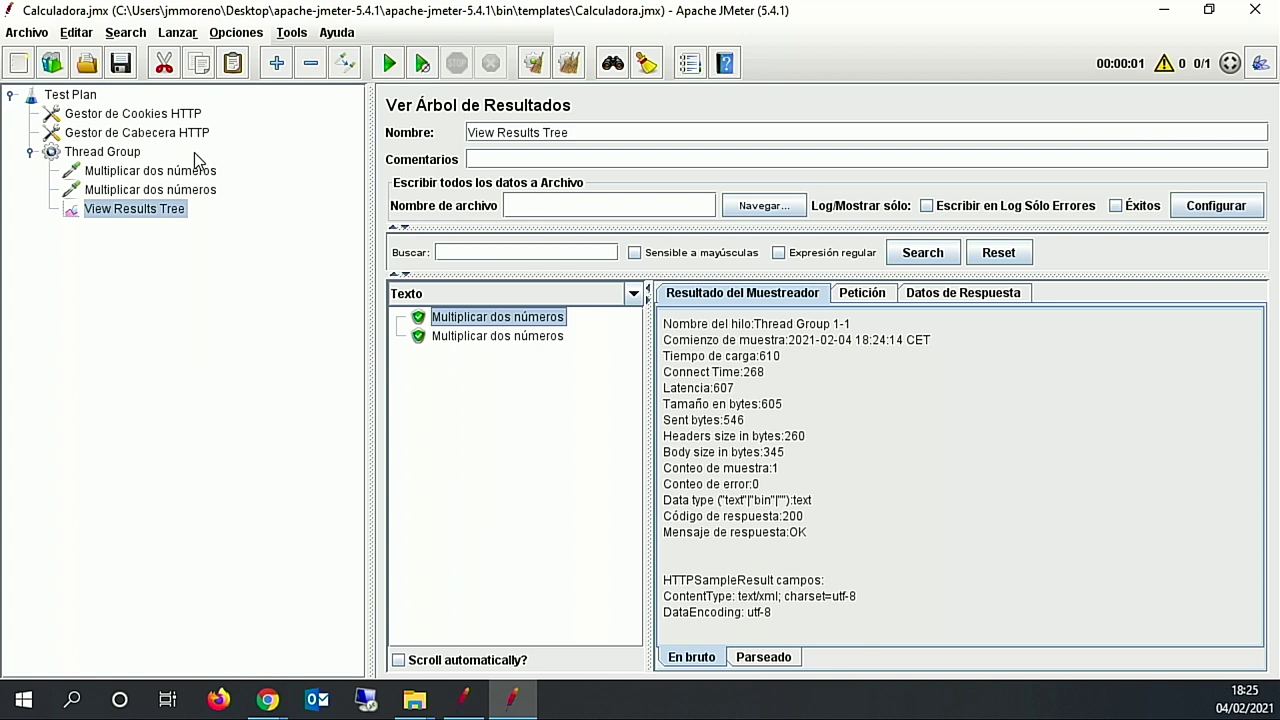
Step: Add an Escritor de Datos Simple listener to the Thread Group and place it above View Results Tree
left_click(104, 152)
right_click(101, 153)
mouse_move(259, 176)
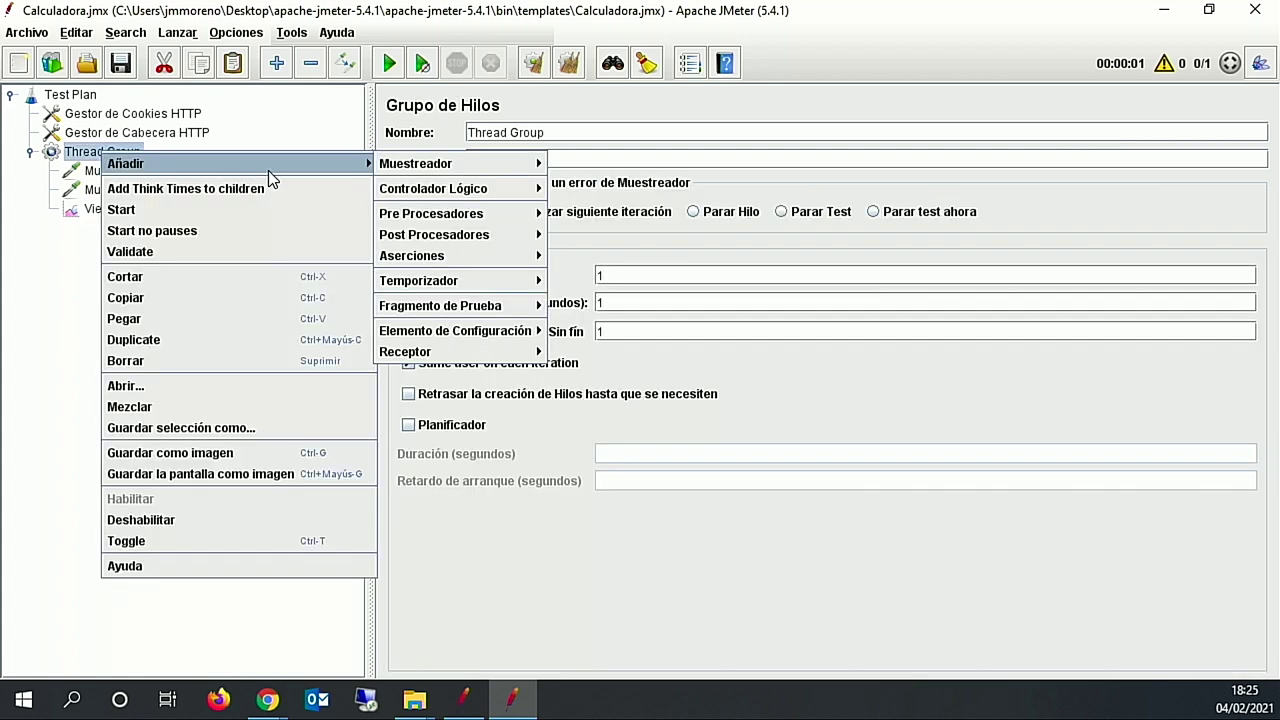
mouse_move(471, 238)
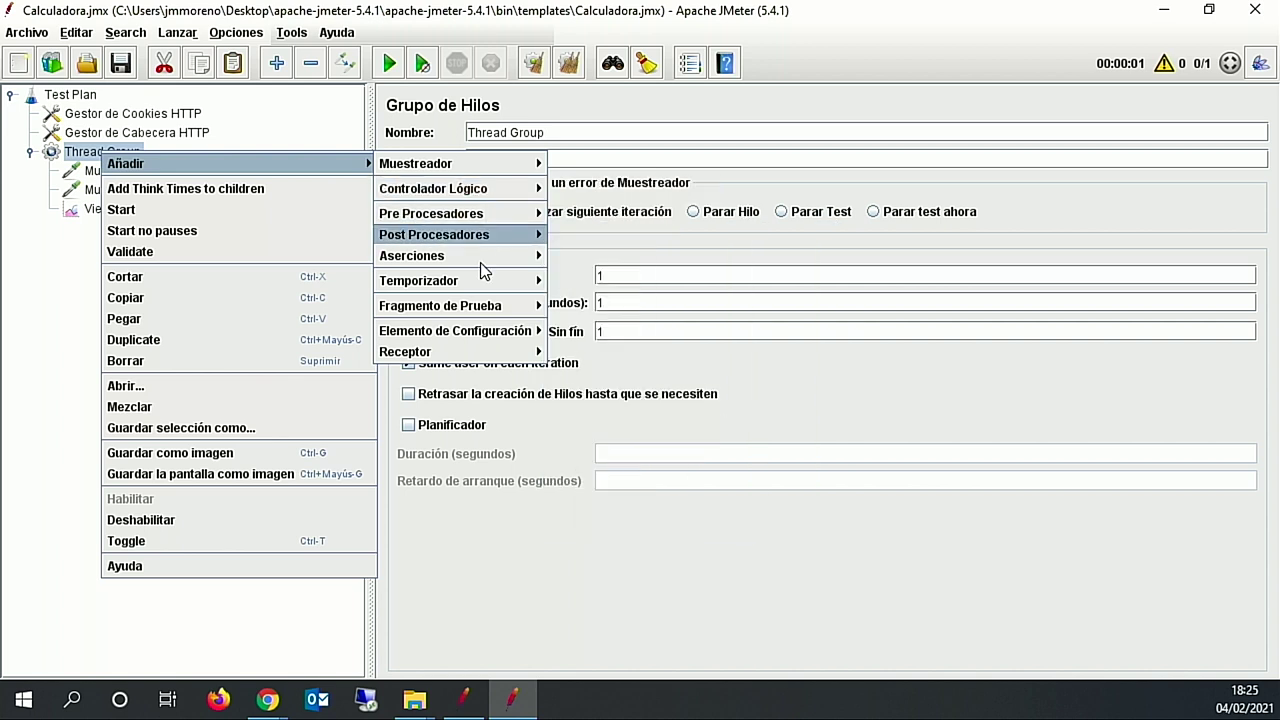
mouse_move(480, 338)
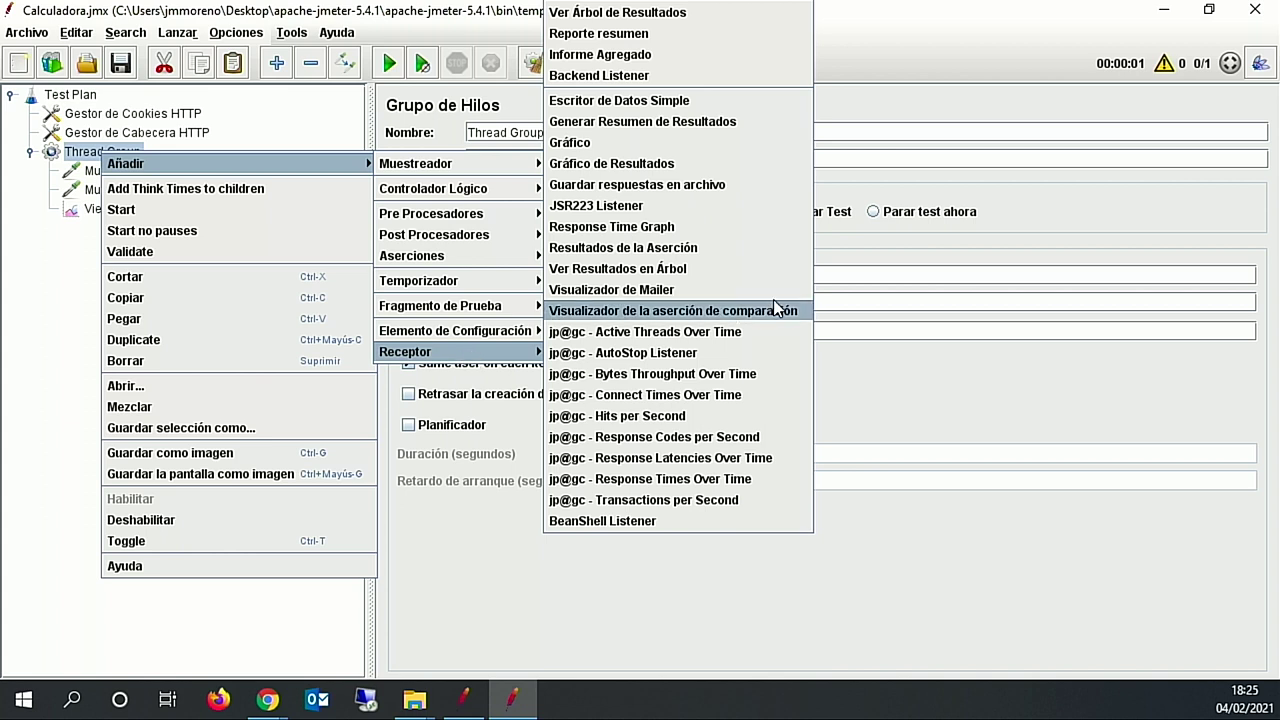
left_click(666, 104)
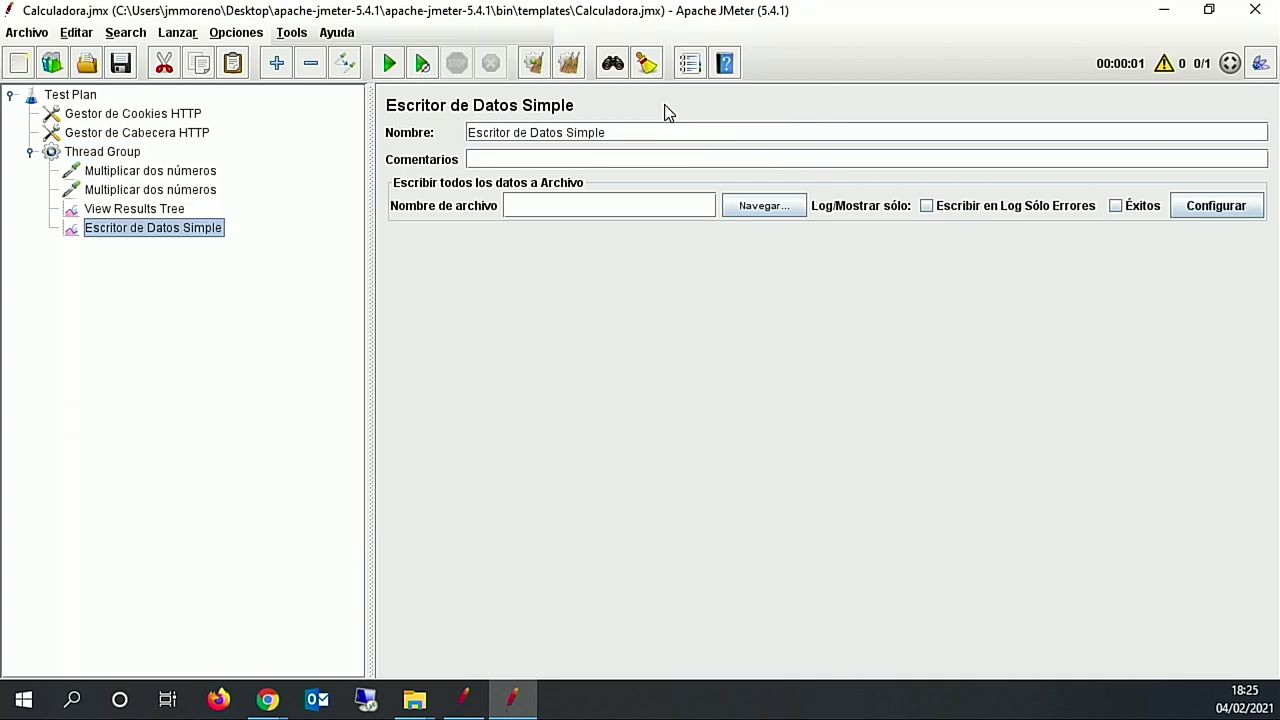
left_click_drag(128, 231, 131, 209)
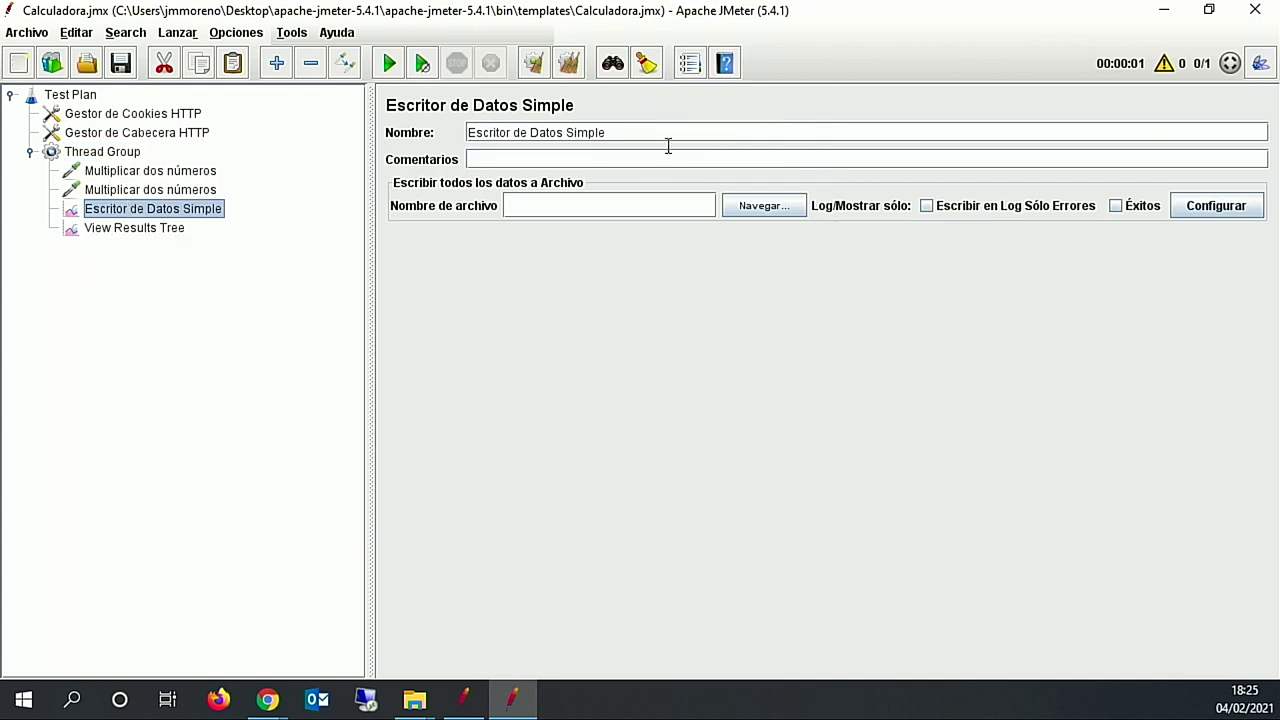
Step: Set the data writer's output file to SoftwareTesting.csv in the bin folder
left_click(787, 214)
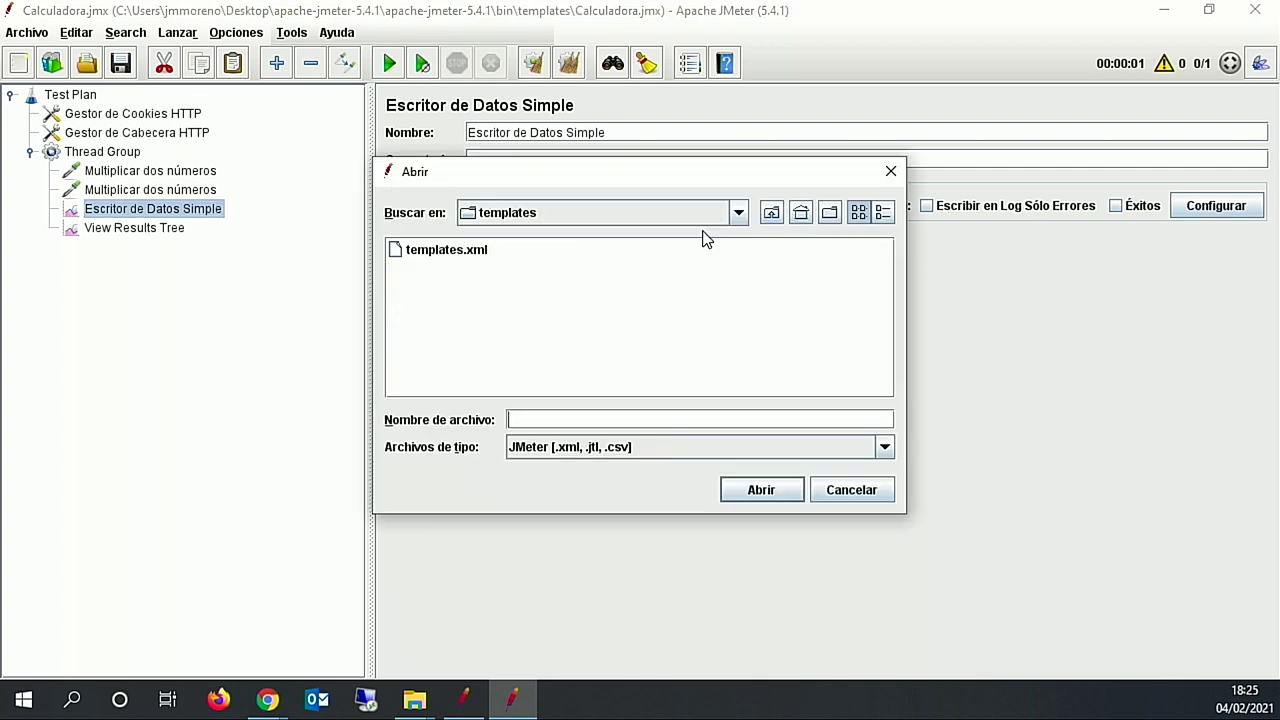
left_click(773, 213)
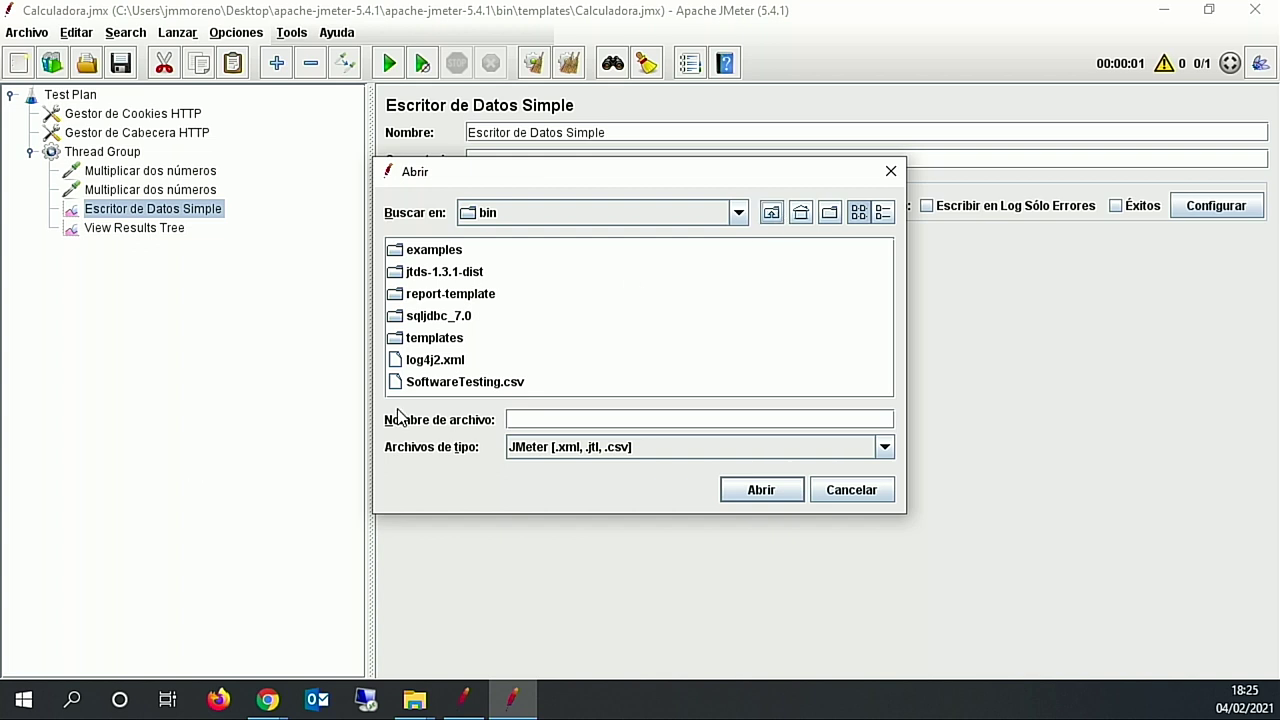
left_click(450, 384)
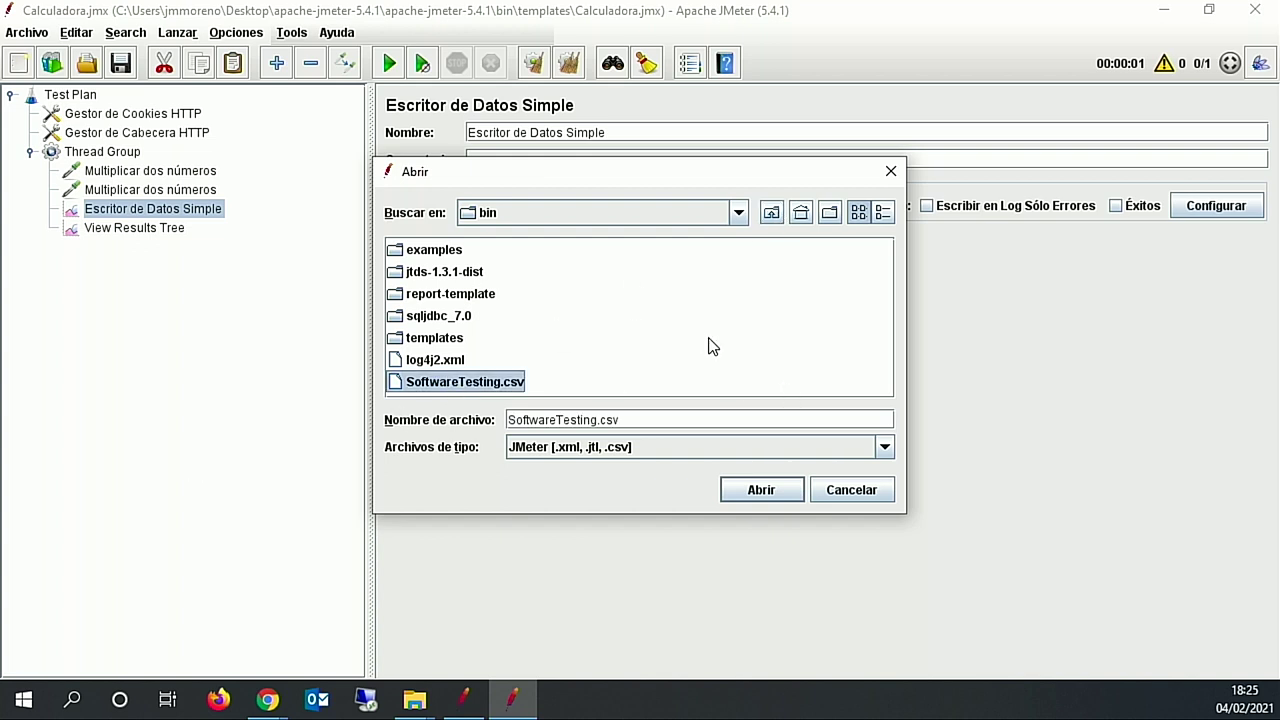
left_click(760, 490)
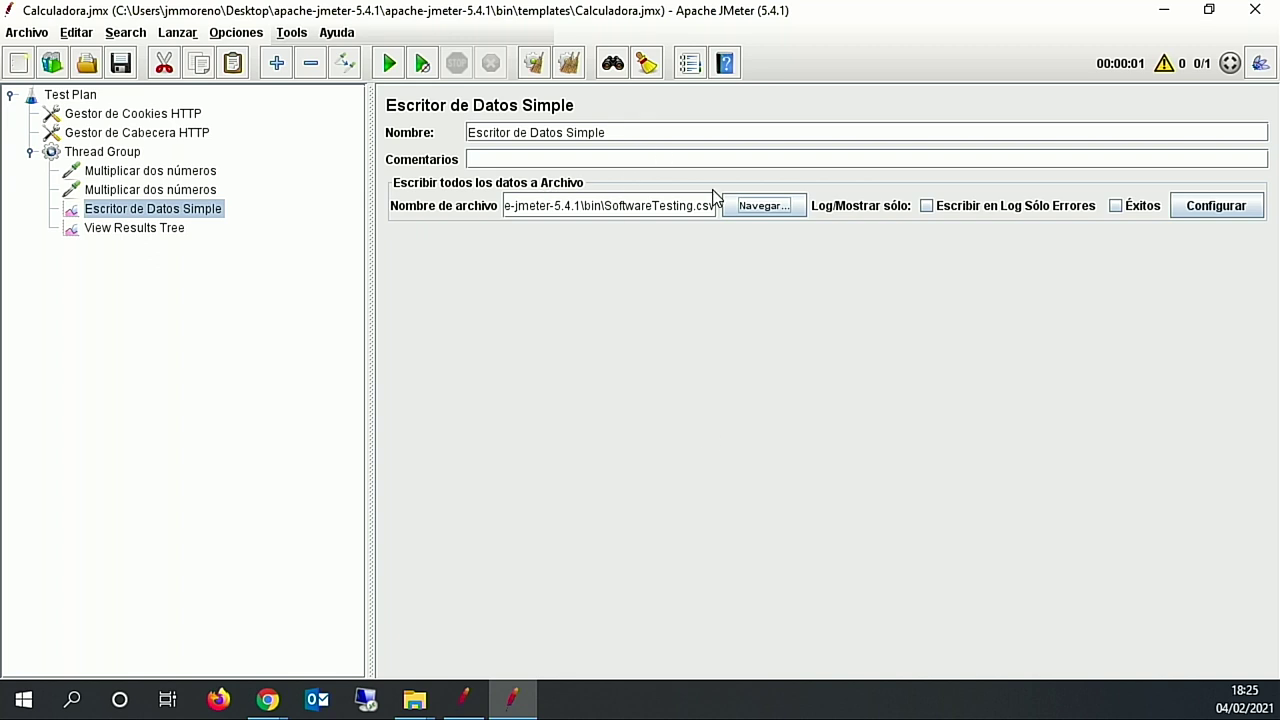
Step: Run the test plan, overwriting the existing SoftwareTesting.csv, and display the View Results Tree listener
left_click(112, 158)
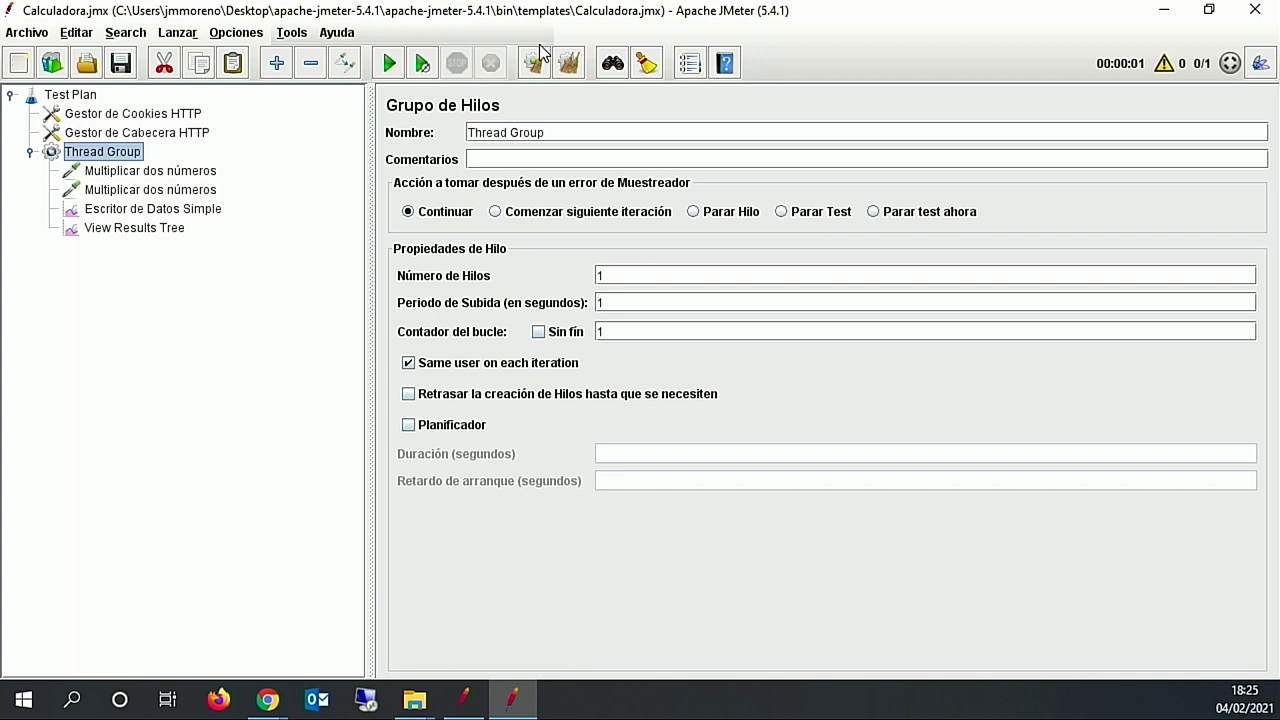
left_click(389, 63)
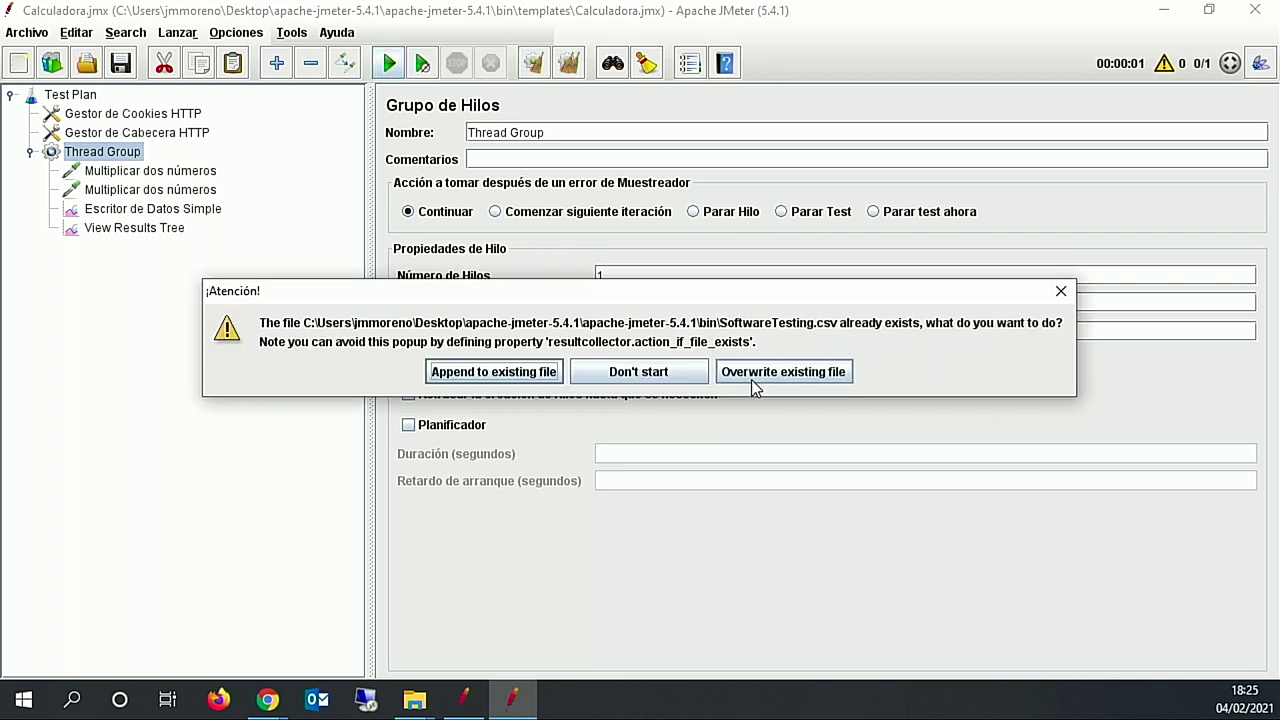
left_click(818, 373)
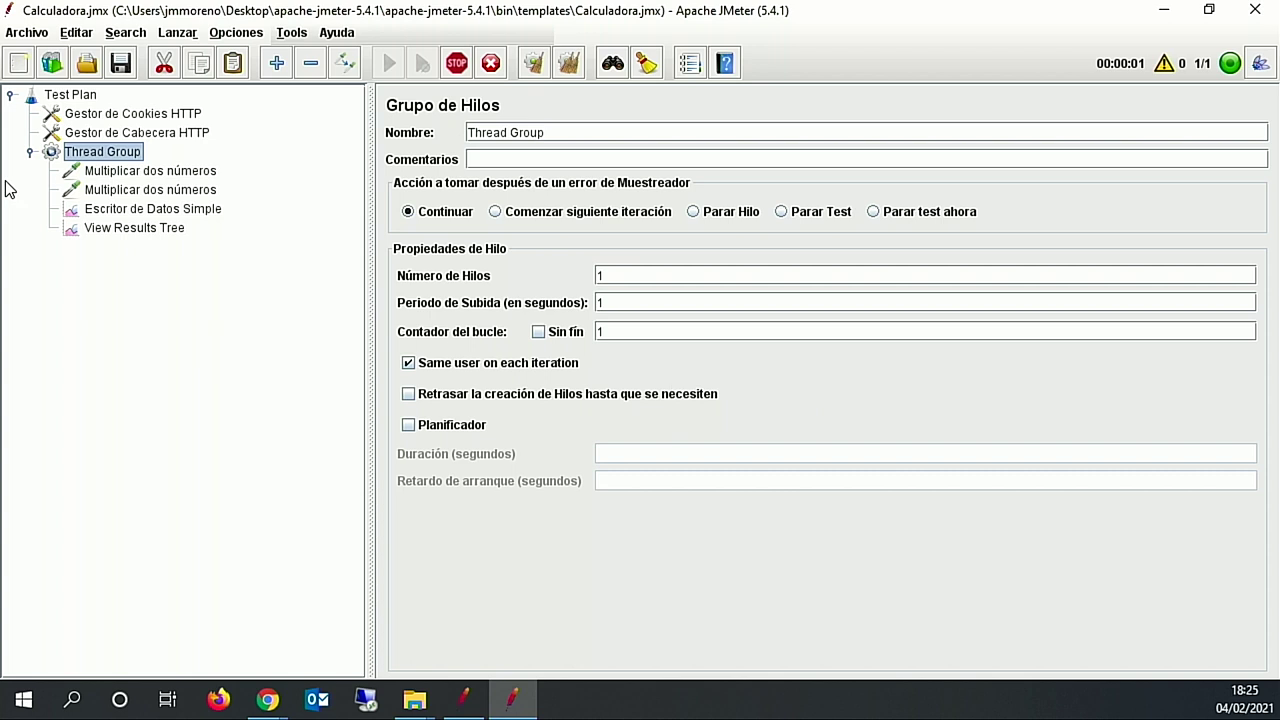
left_click(166, 230)
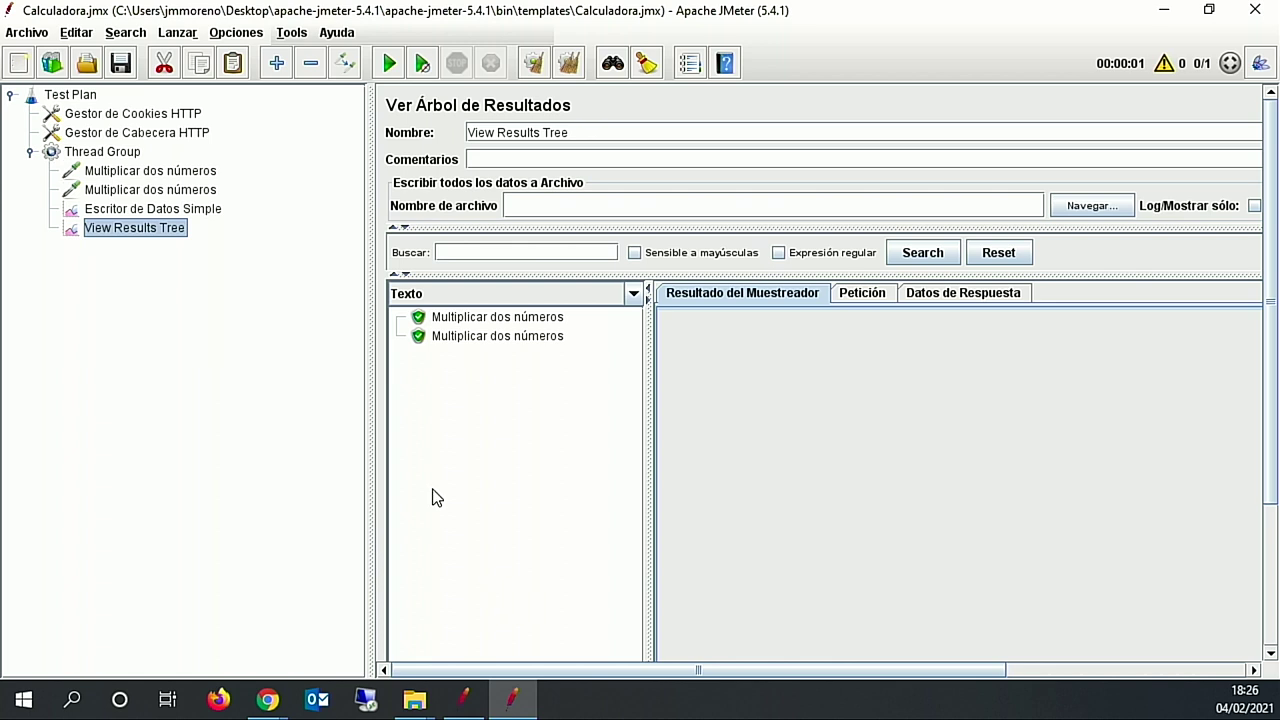
Step: Start generating an HTML report and choose SoftwareTesting.csv from the bin folder as its results file
left_click(232, 37)
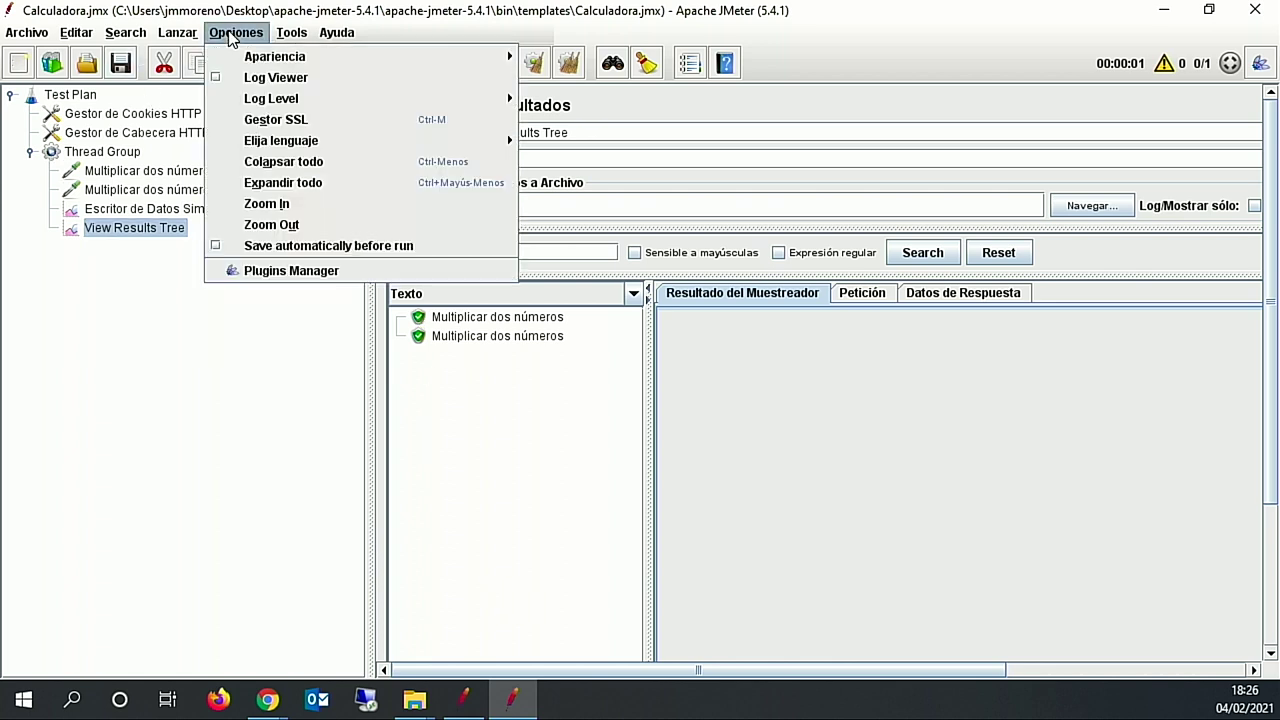
mouse_move(292, 30)
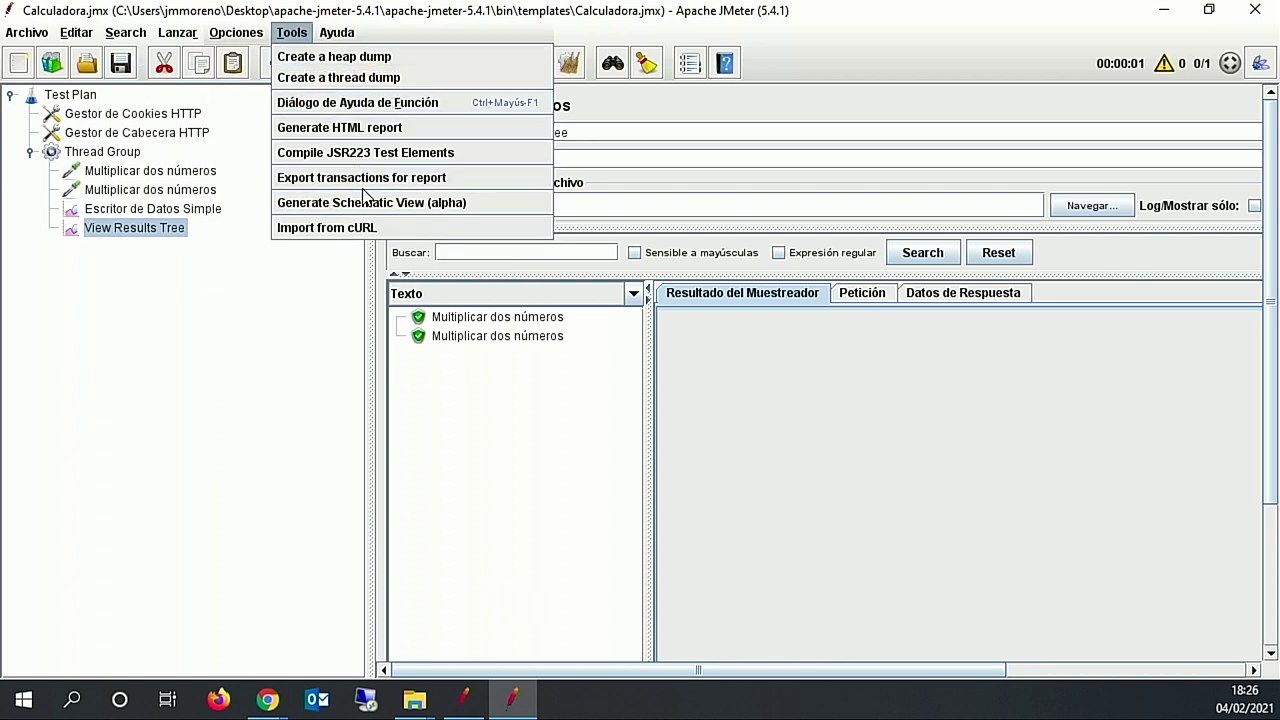
left_click(357, 133)
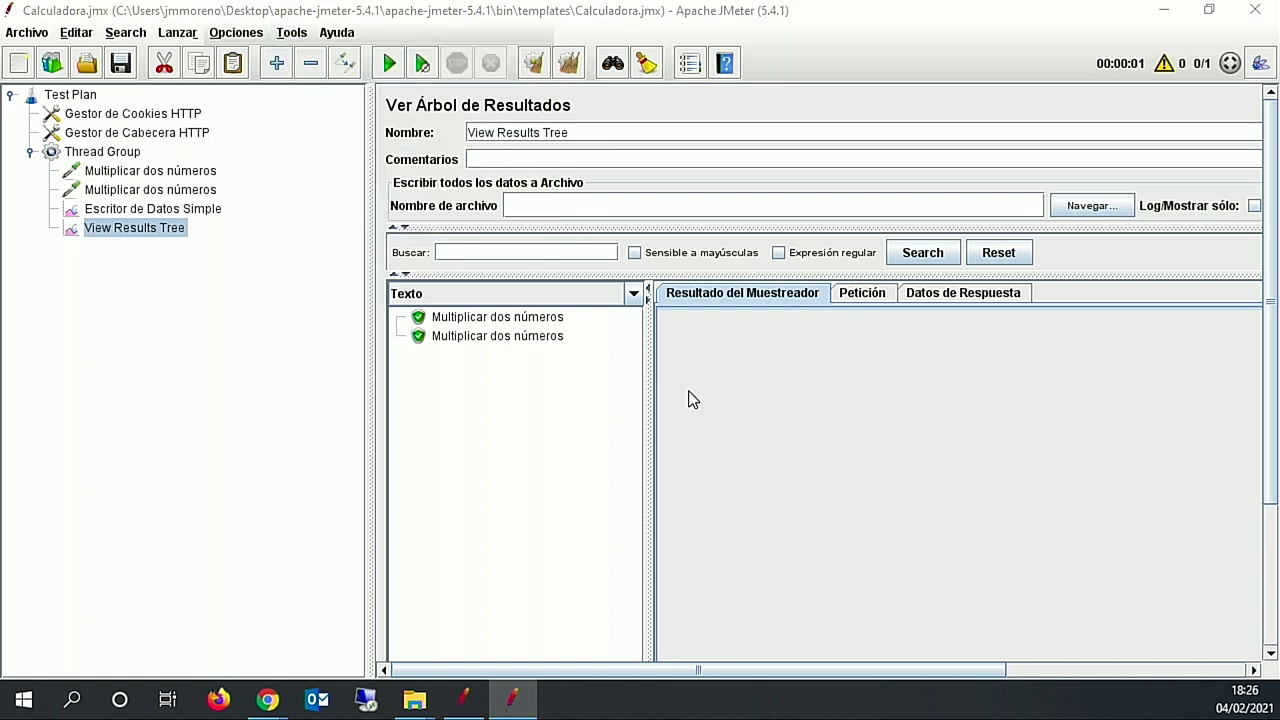
left_click_drag(800, 202, 771, 131)
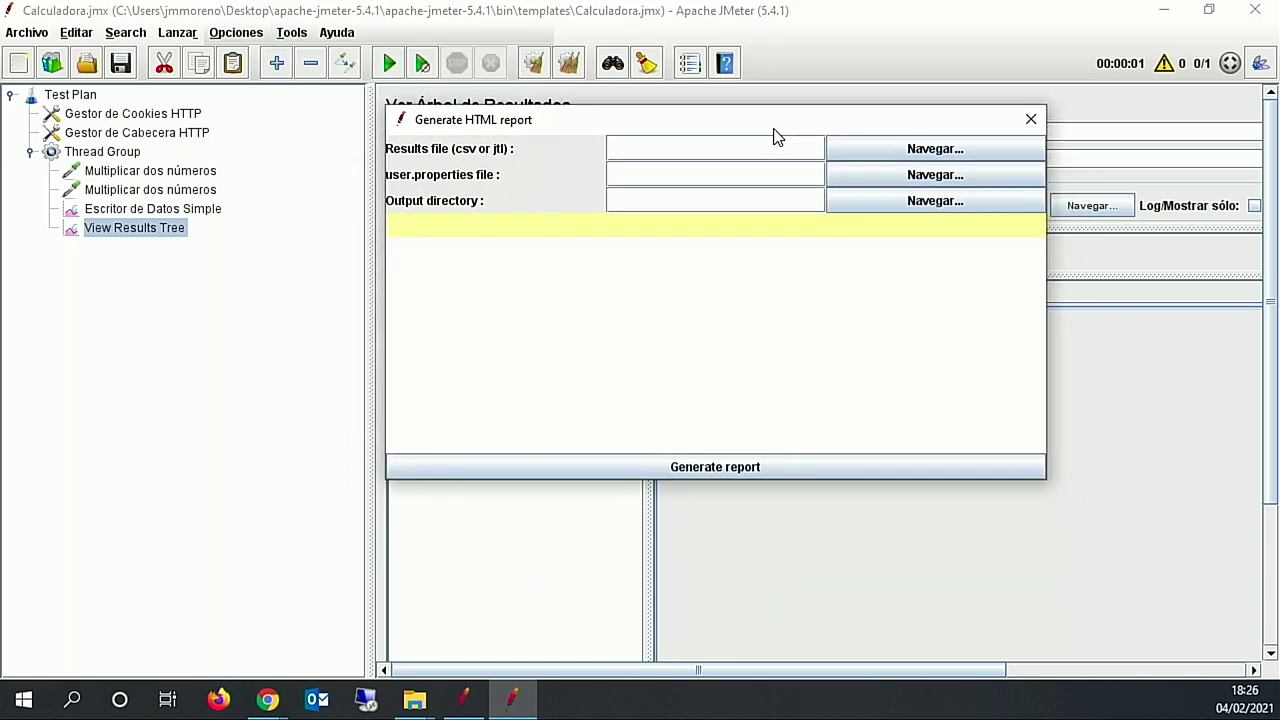
left_click(884, 162)
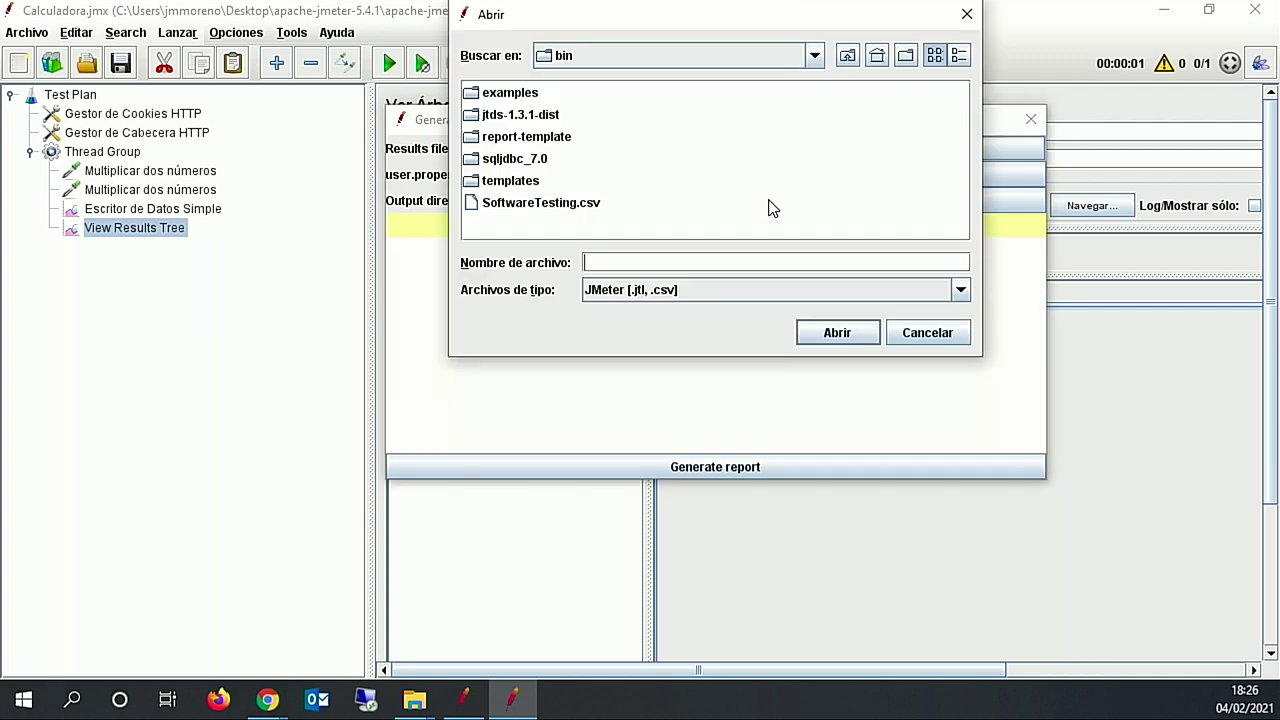
left_click(530, 210)
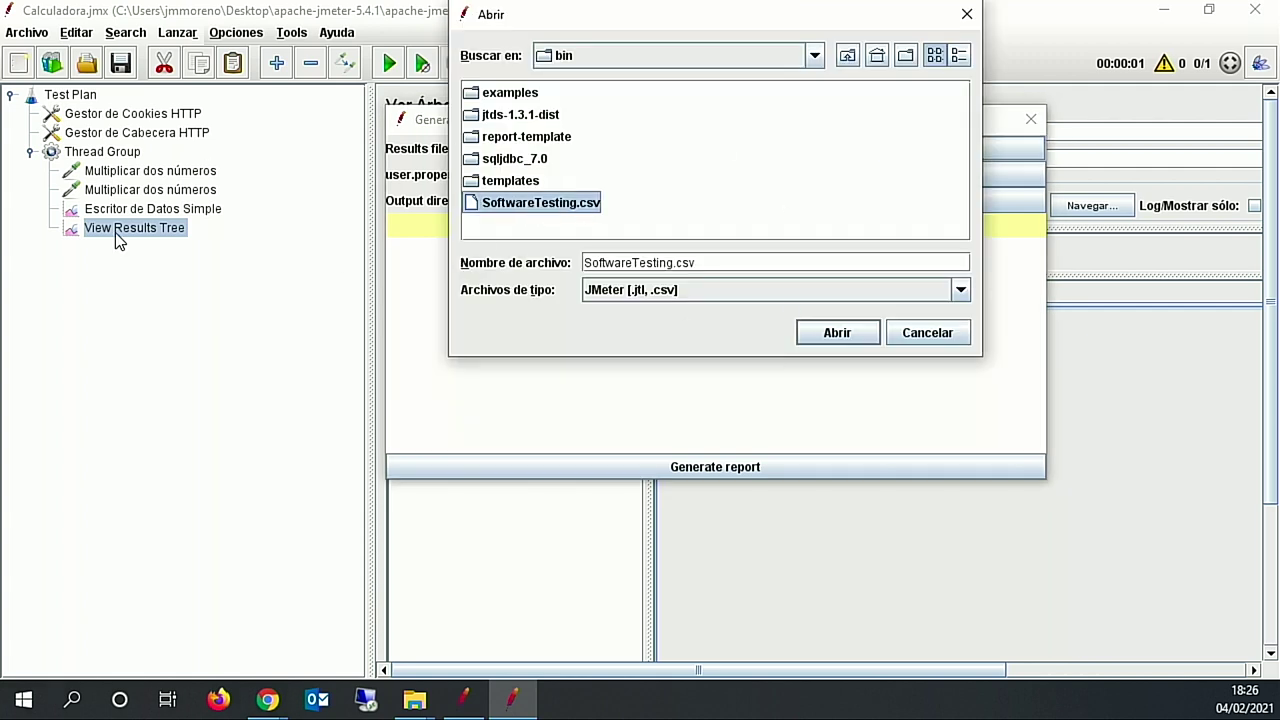
left_click(830, 337)
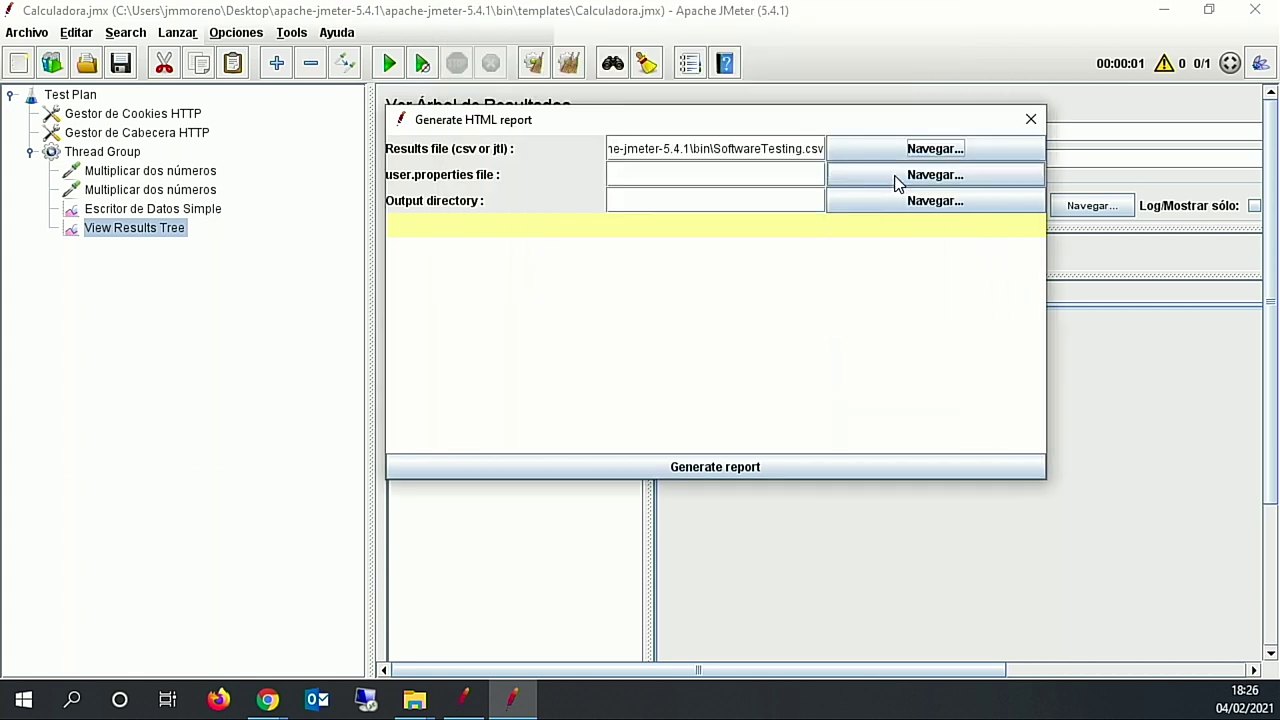
Step: Choose user.properties from the bin folder as the report's user properties file
left_click(912, 182)
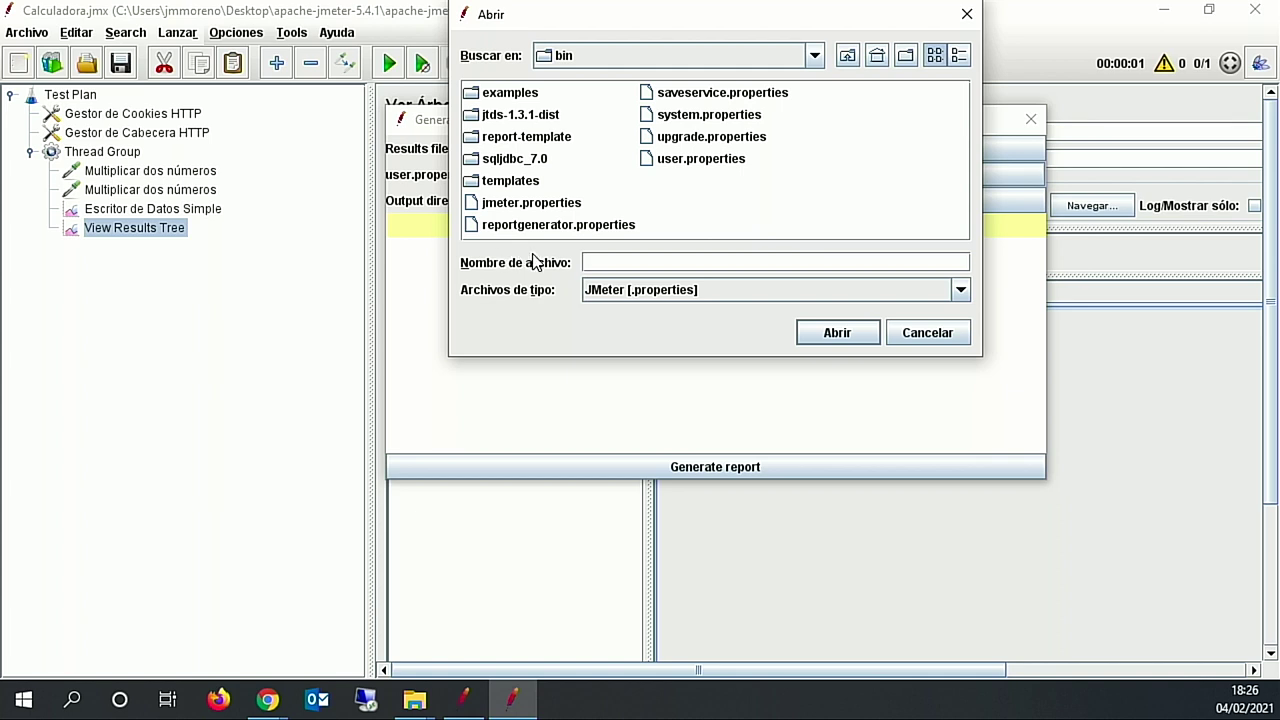
left_click(707, 162)
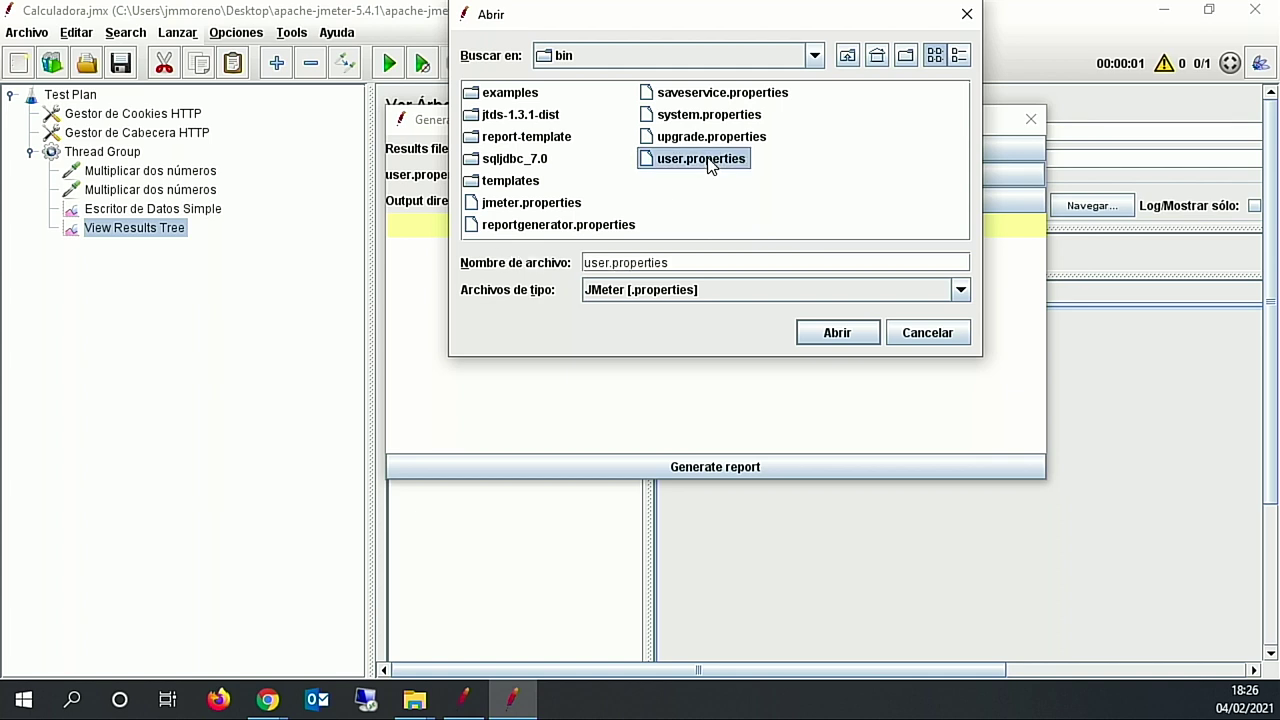
left_click(864, 340)
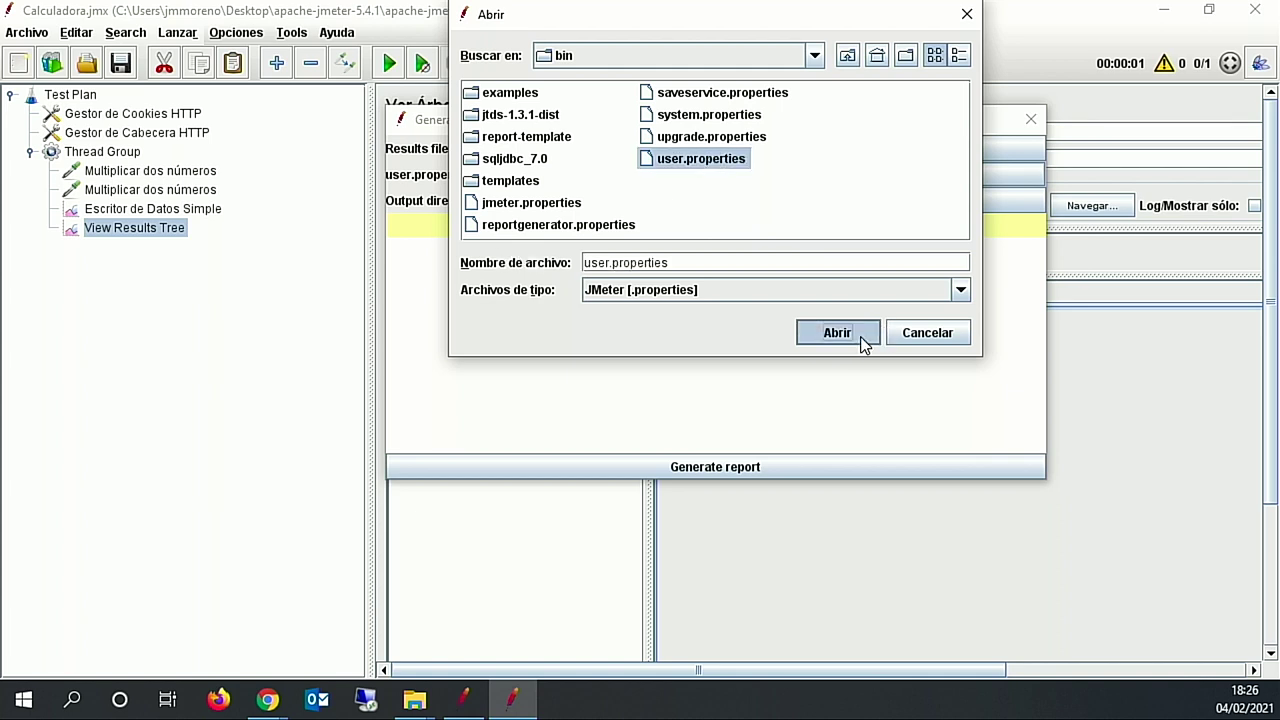
Step: Set the report's output directory to the HTMLReport folder inside TestResults, under the outer apache-jmeter-5.4.1 folder
left_click(902, 204)
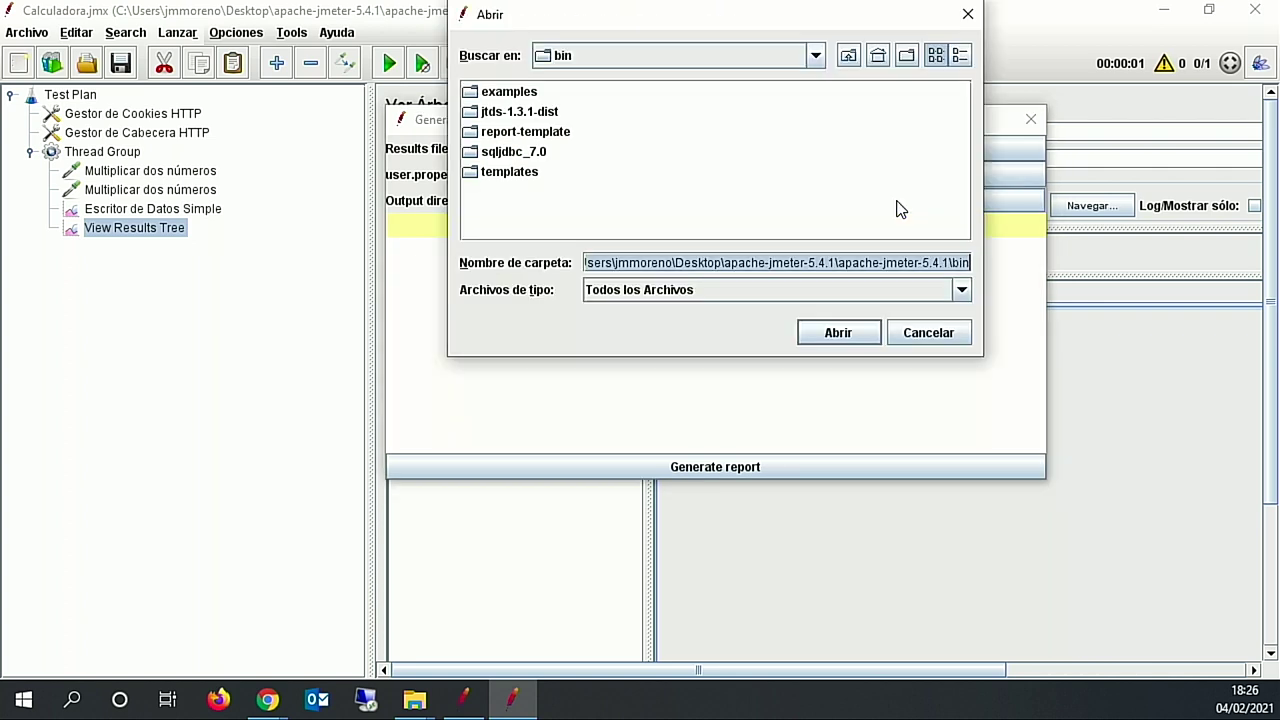
left_click(850, 58)
left_click(850, 58)
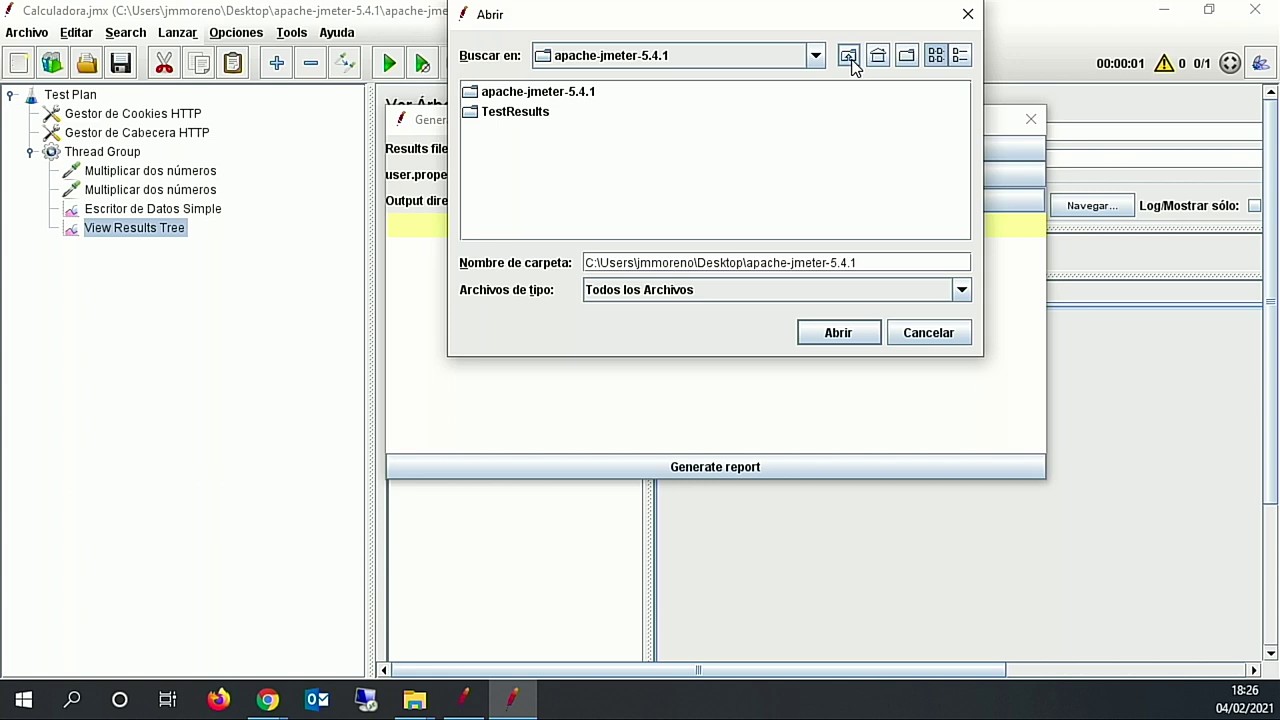
left_click(520, 113)
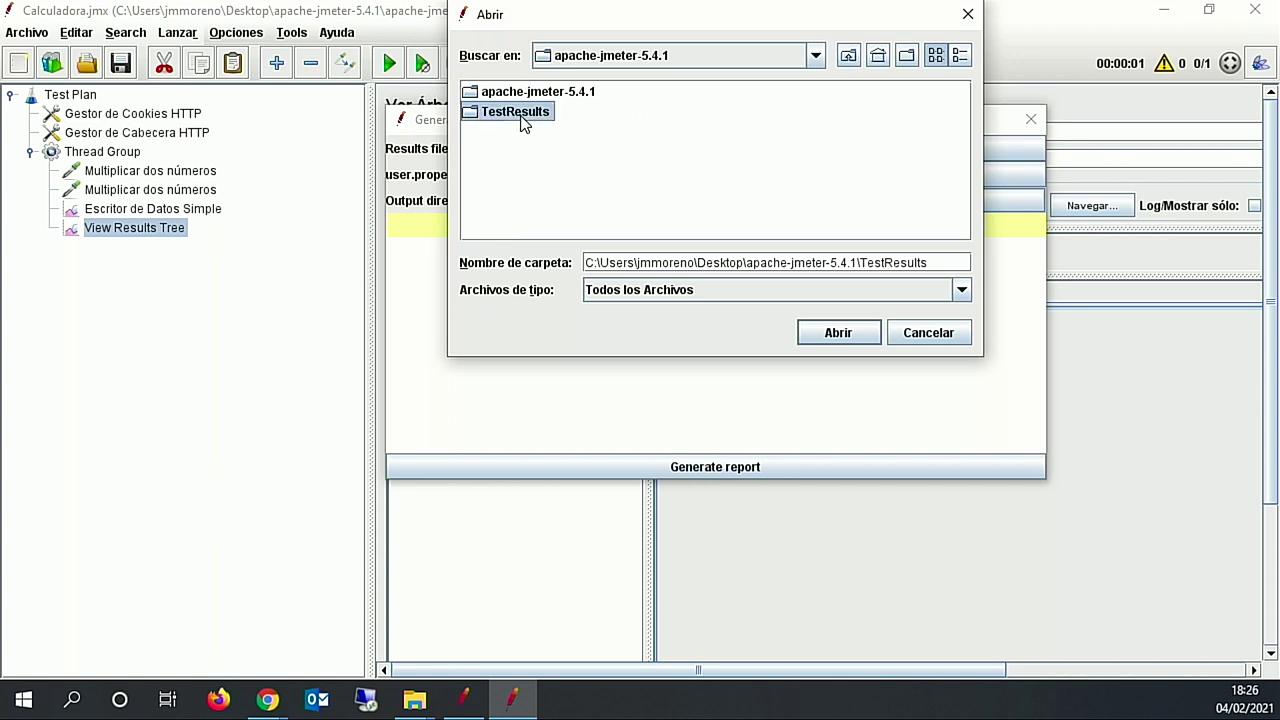
left_click(520, 115)
double_click(480, 114)
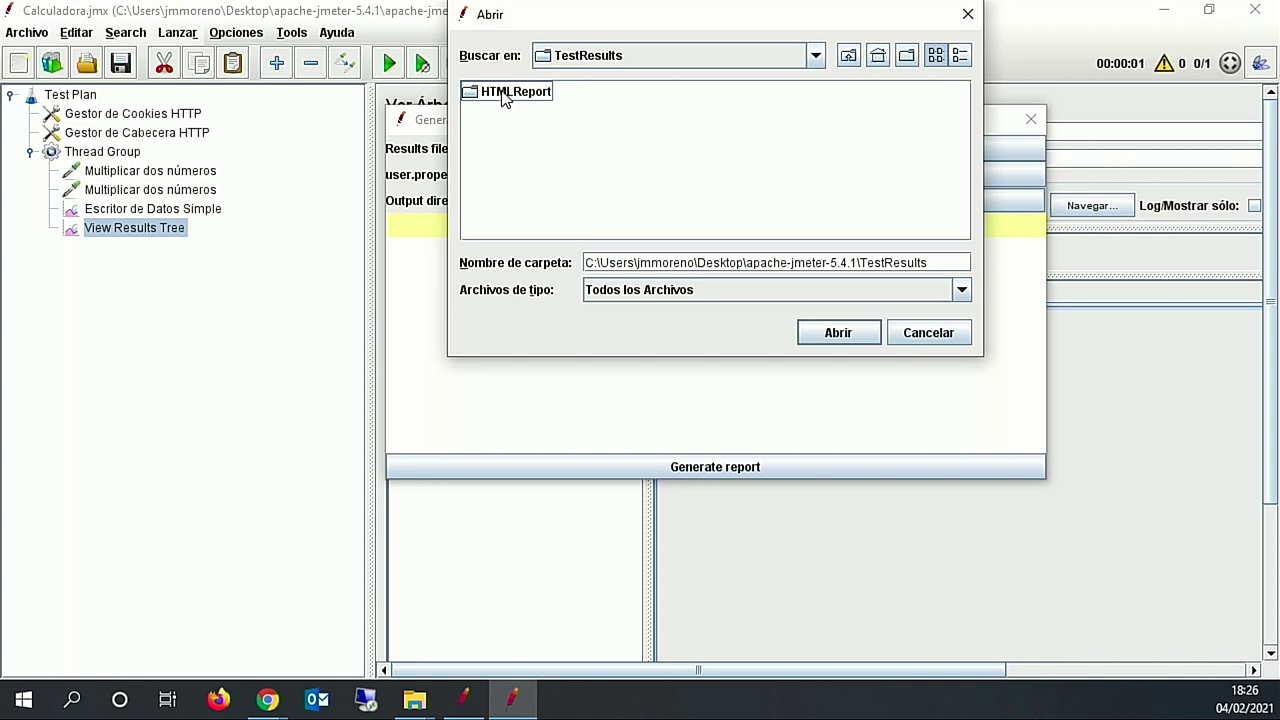
double_click(503, 94)
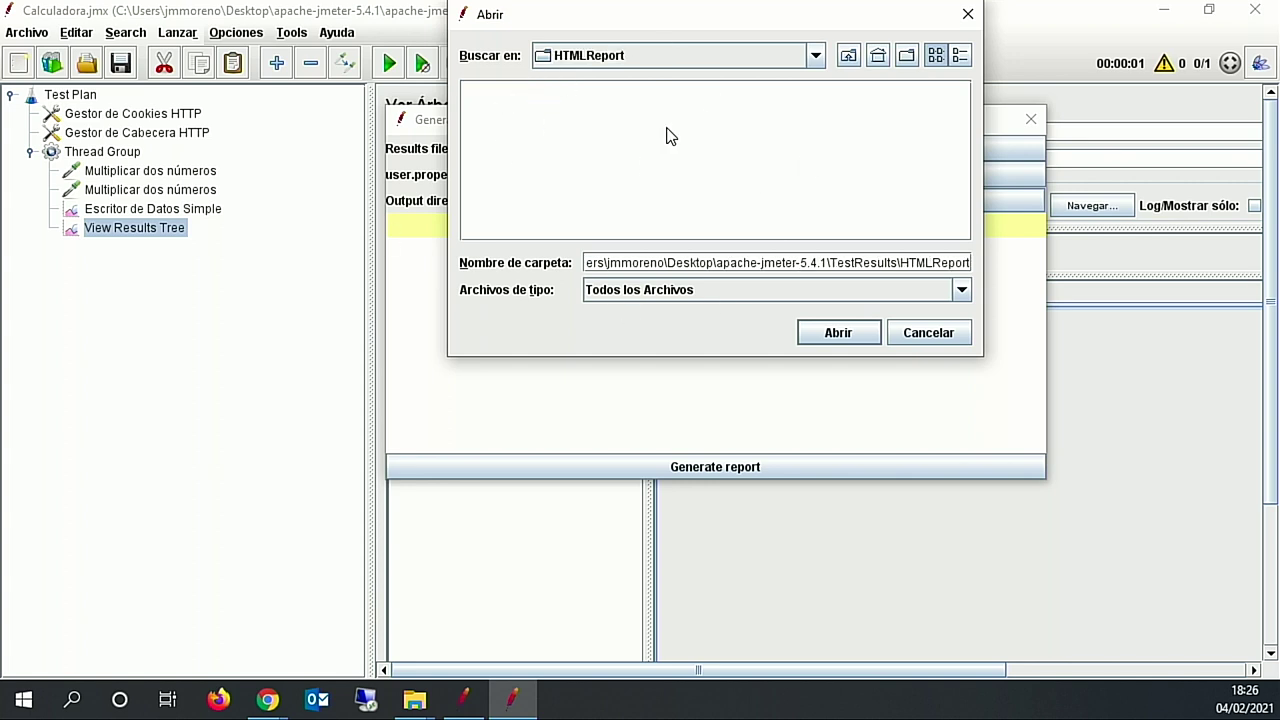
left_click(838, 332)
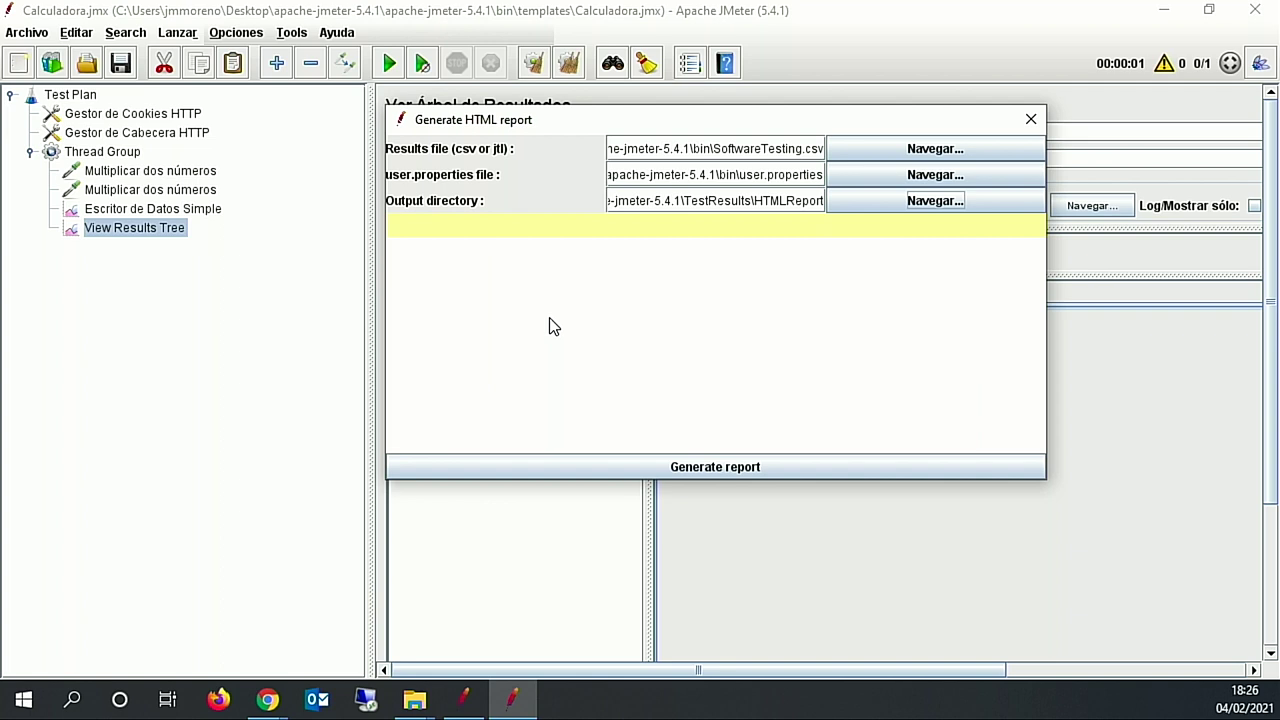
Step: Generate the HTML report, try generating it again into the same directory, and close the report dialog
left_click(788, 466)
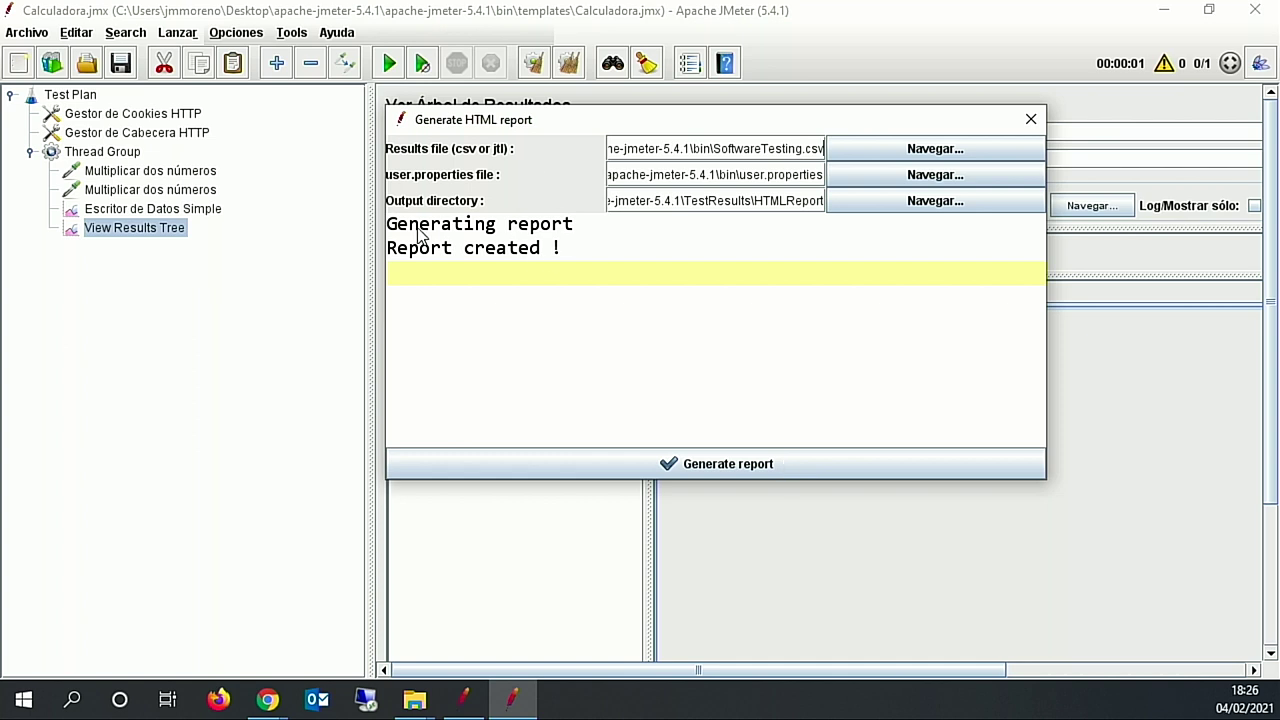
left_click(728, 462)
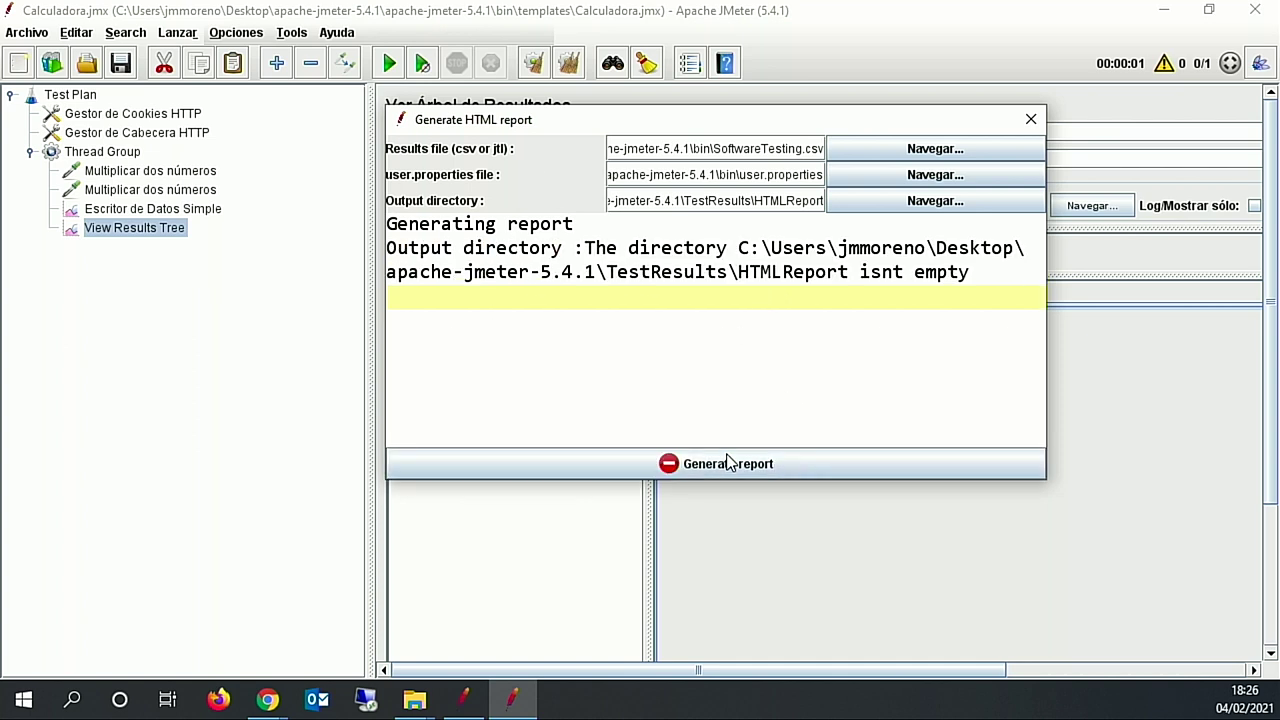
left_click(1031, 119)
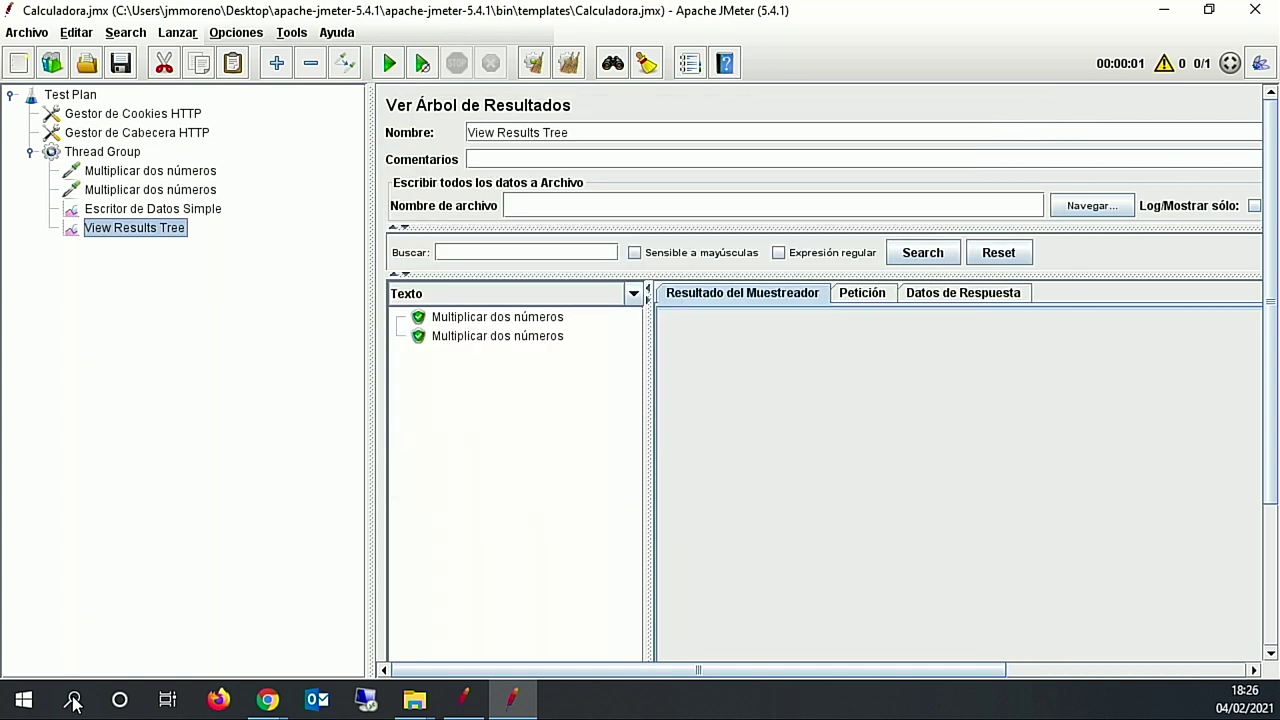
Step: Switch to the apache-jmeter-5.4.1 window in File Explorer and open the index file from TestResults\HTMLReport
mouse_move(413, 706)
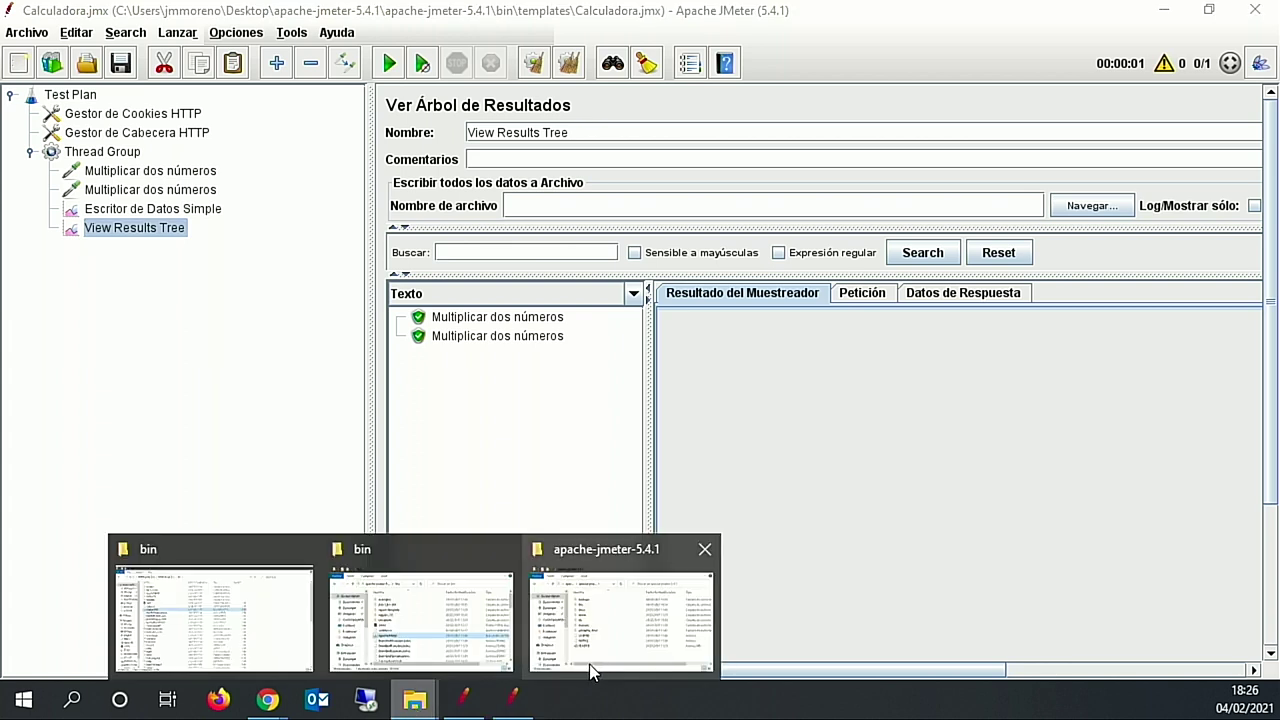
left_click(614, 630)
left_click(538, 118)
left_click(630, 202)
double_click(630, 202)
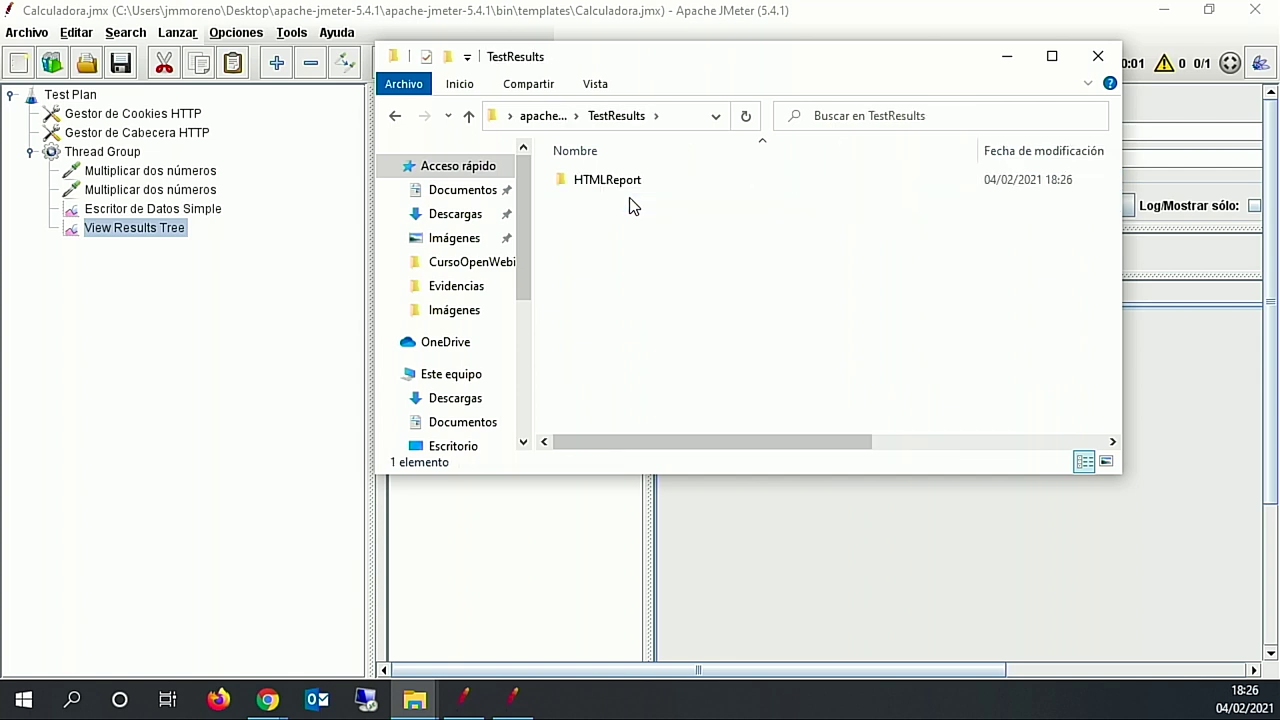
double_click(630, 183)
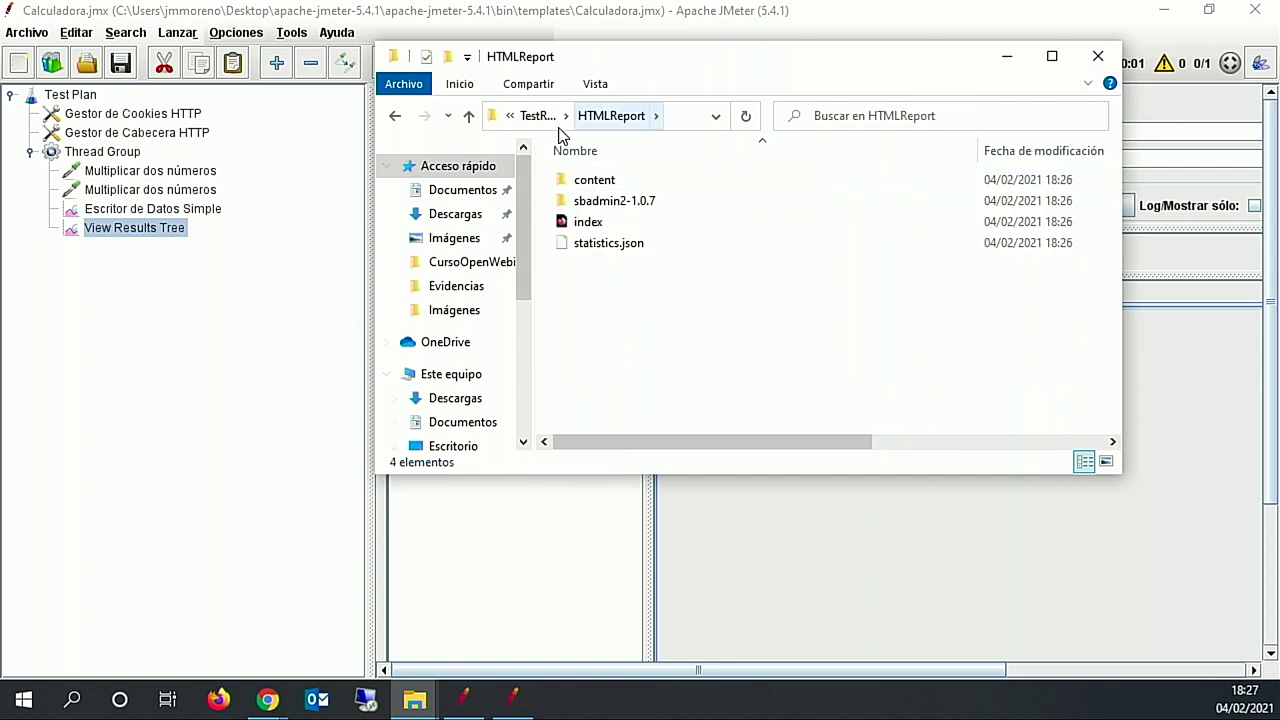
left_click(600, 226)
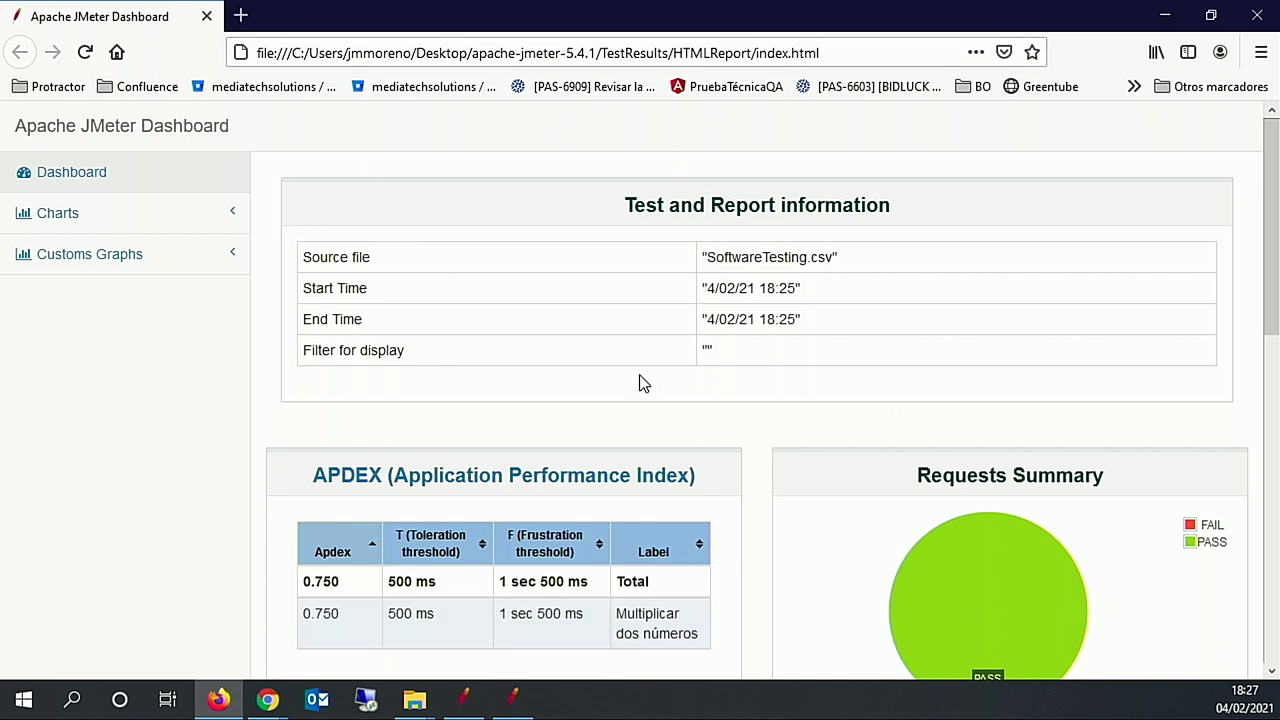
Step: Examine the report's source file and test times, APDEX table, requests summary, statistics and error tables
scroll(746, 351, "down", 1)
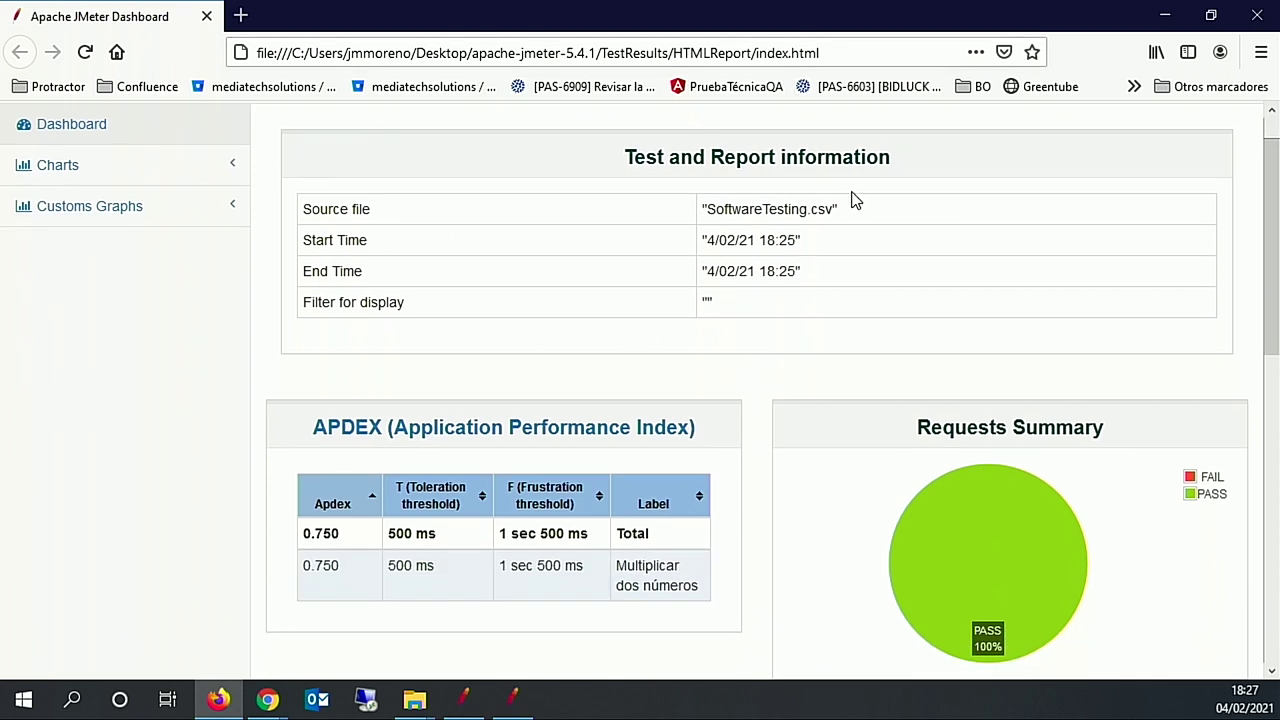
triple_click(789, 207)
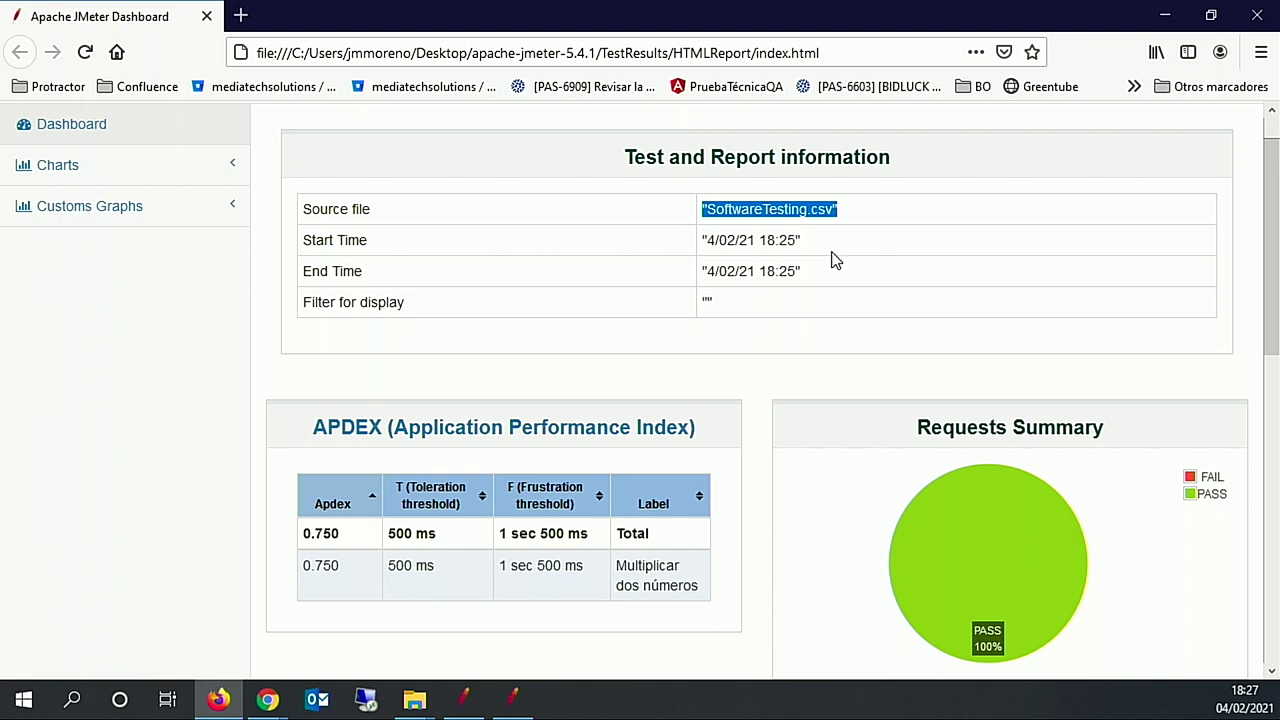
left_click_drag(832, 252, 708, 250)
left_click_drag(828, 278, 661, 261)
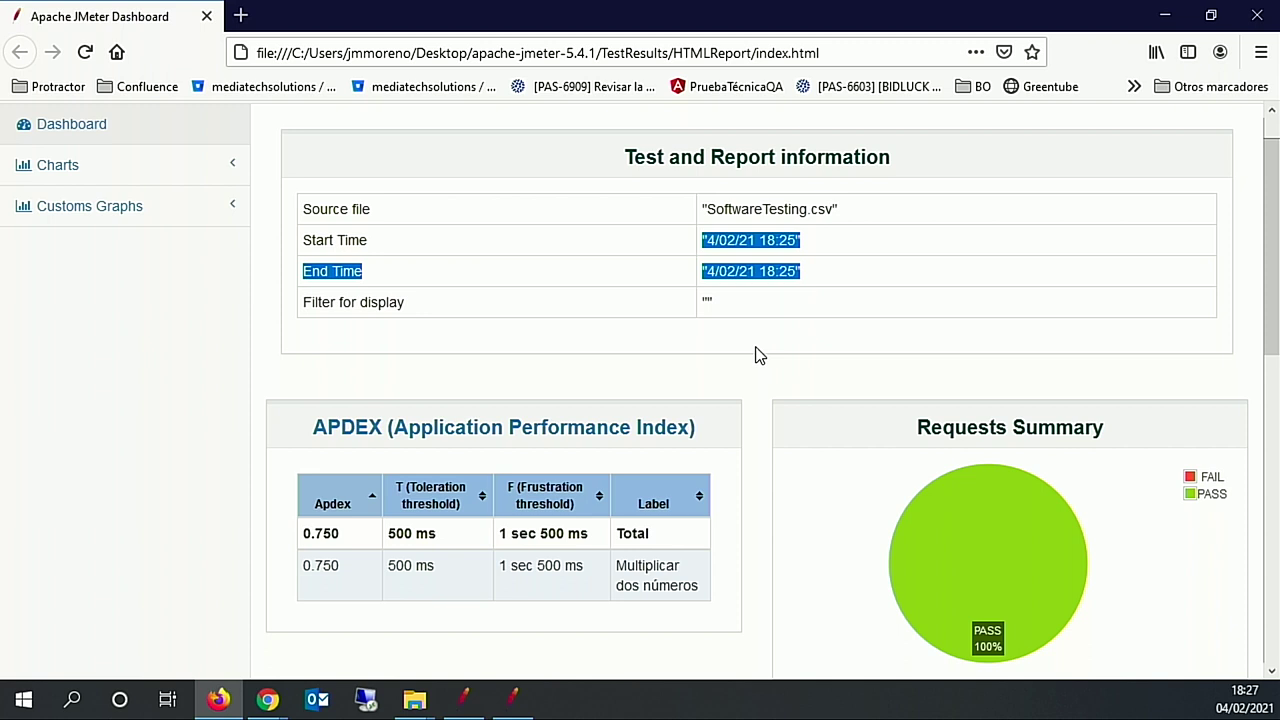
scroll(756, 356, "down", 5)
scroll(757, 355, "up", 3)
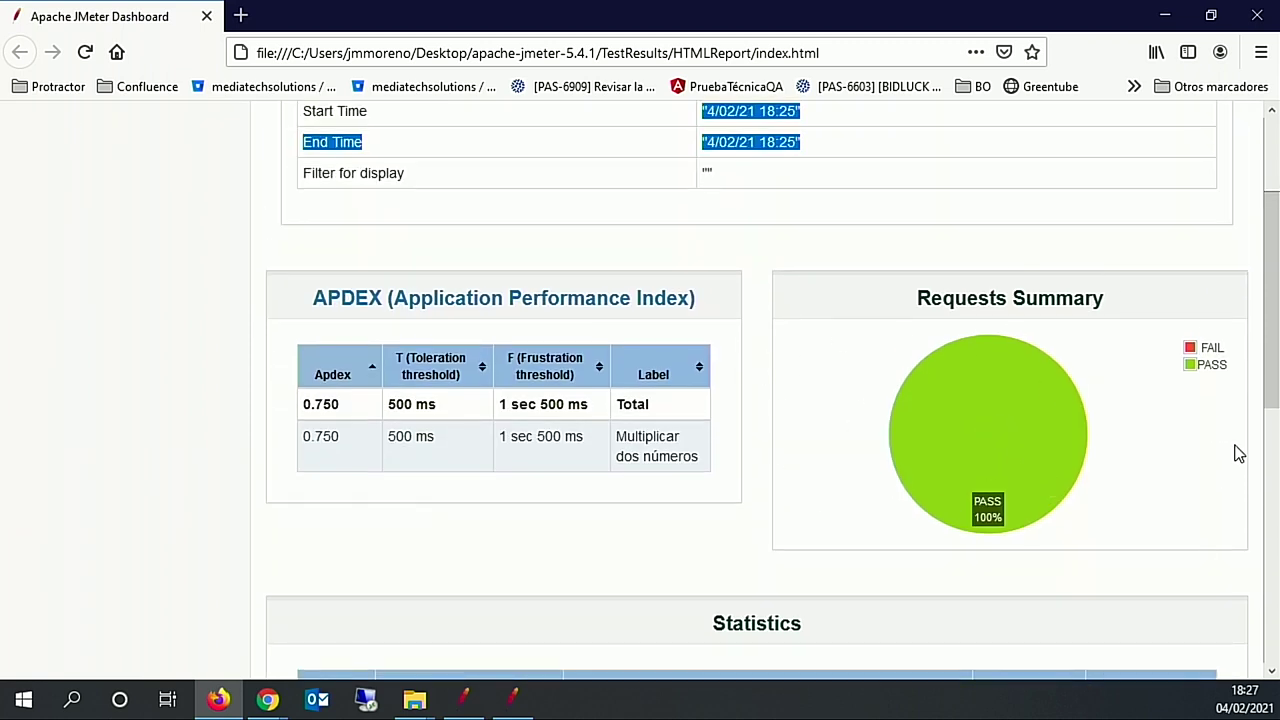
double_click(1000, 502)
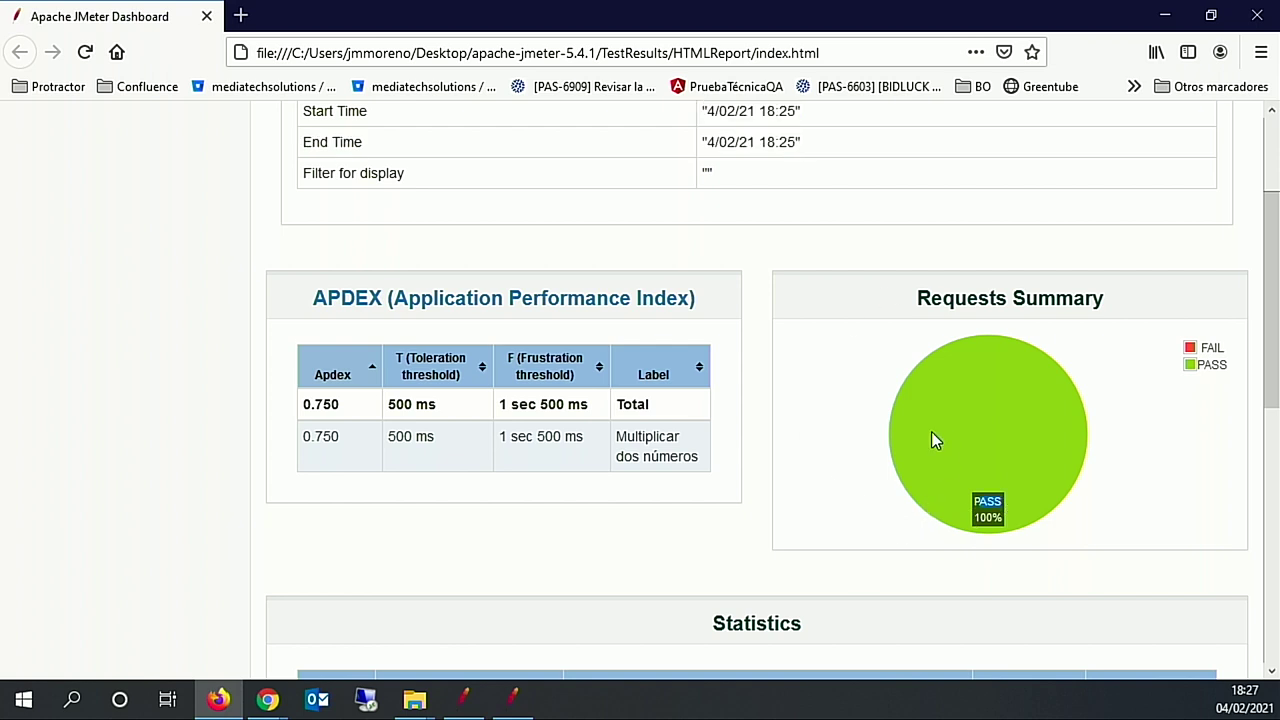
scroll(931, 441, "down", 1)
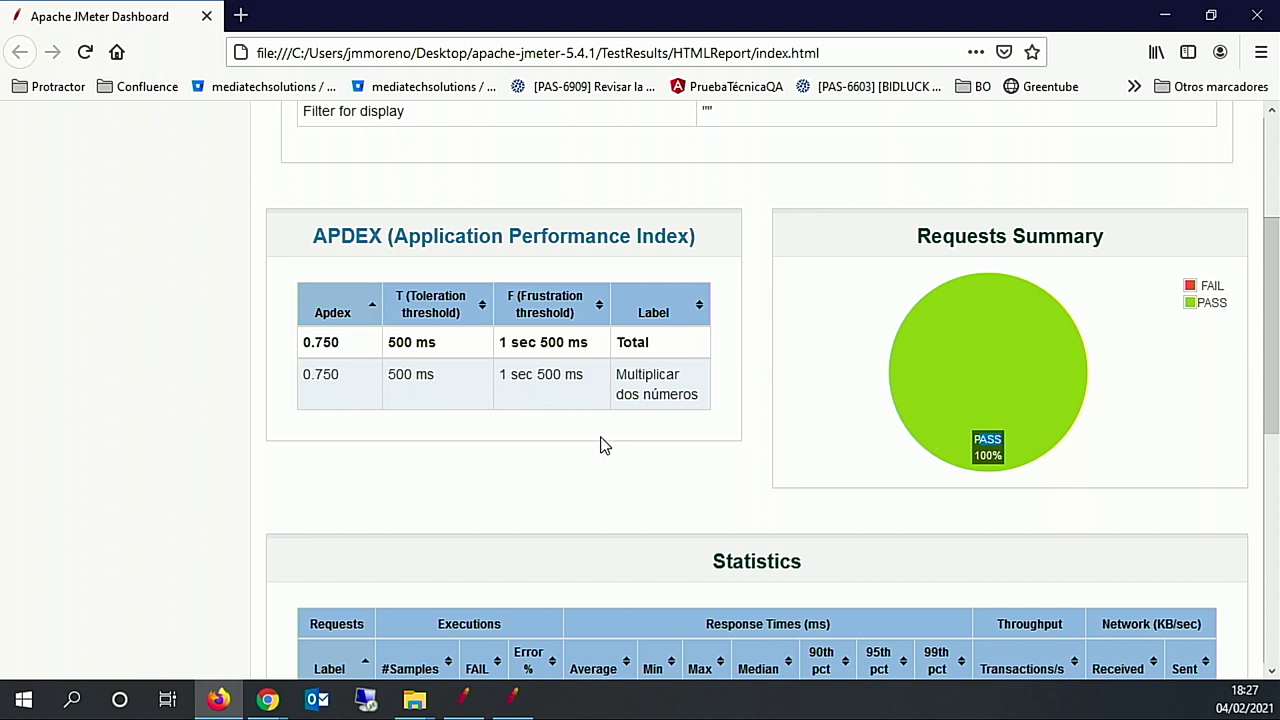
double_click(630, 394)
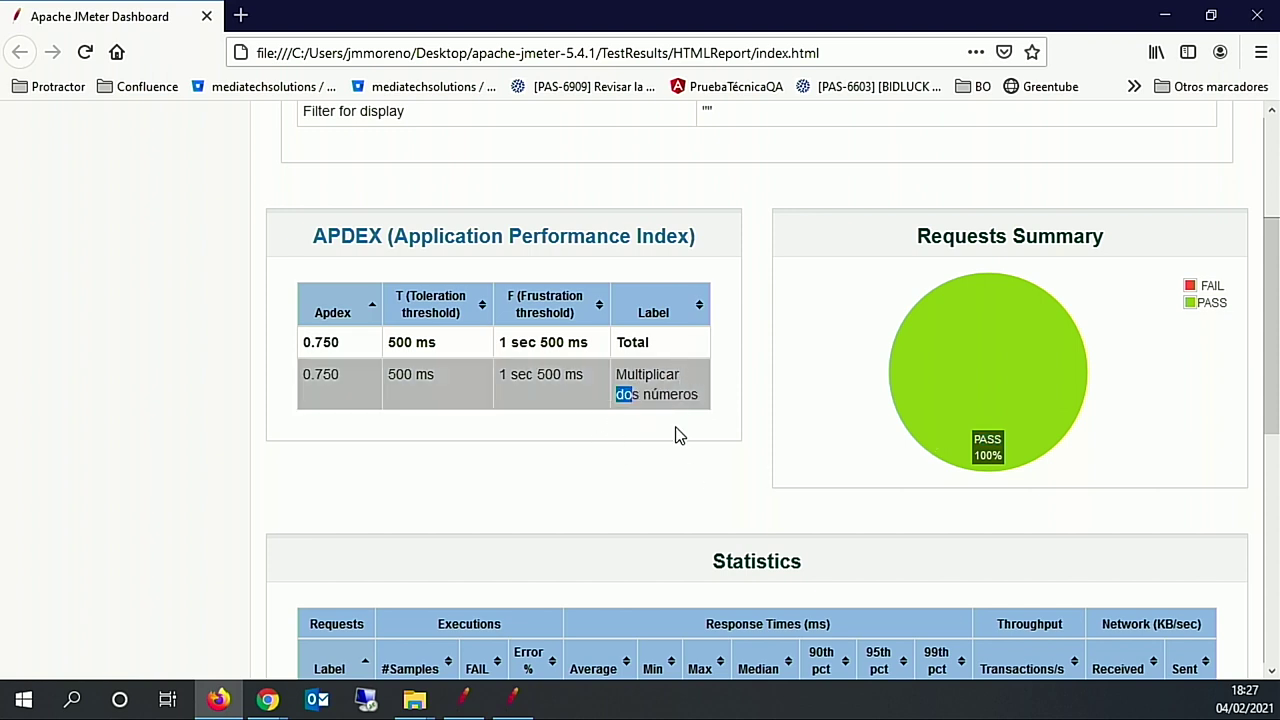
scroll(676, 435, "down", 1)
scroll(676, 435, "down", 1)
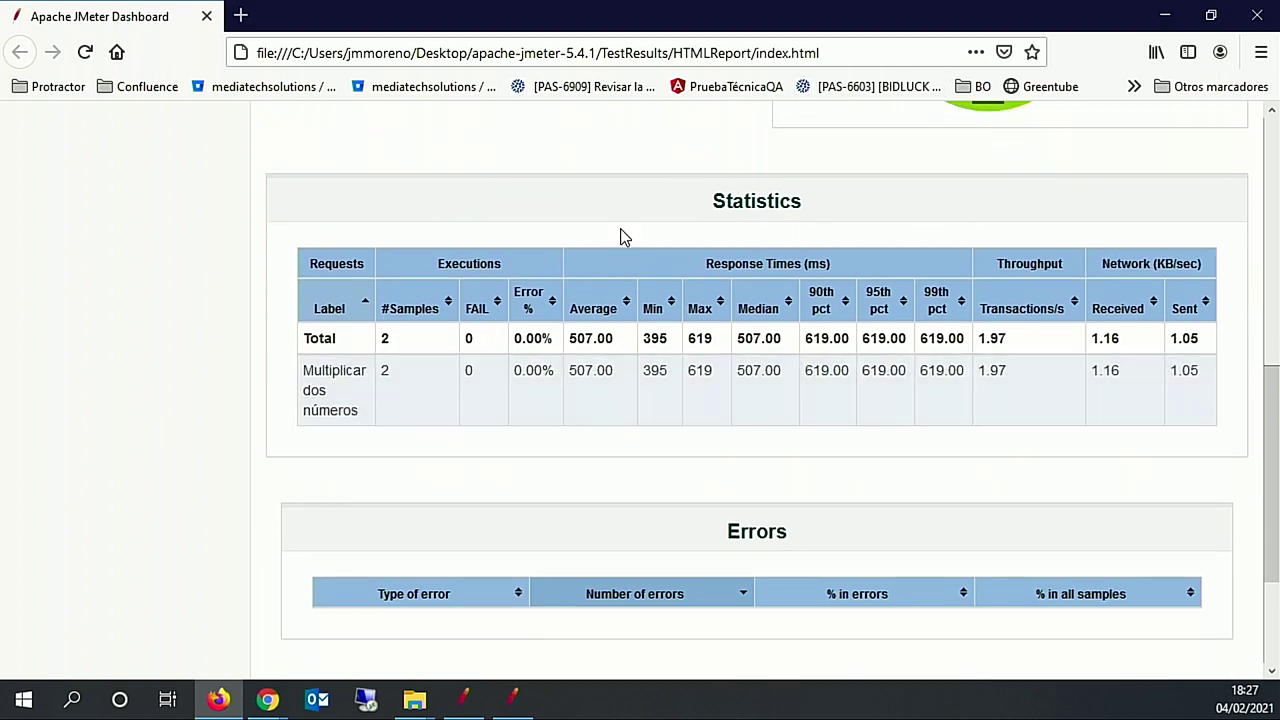
scroll(815, 457, "down", 3)
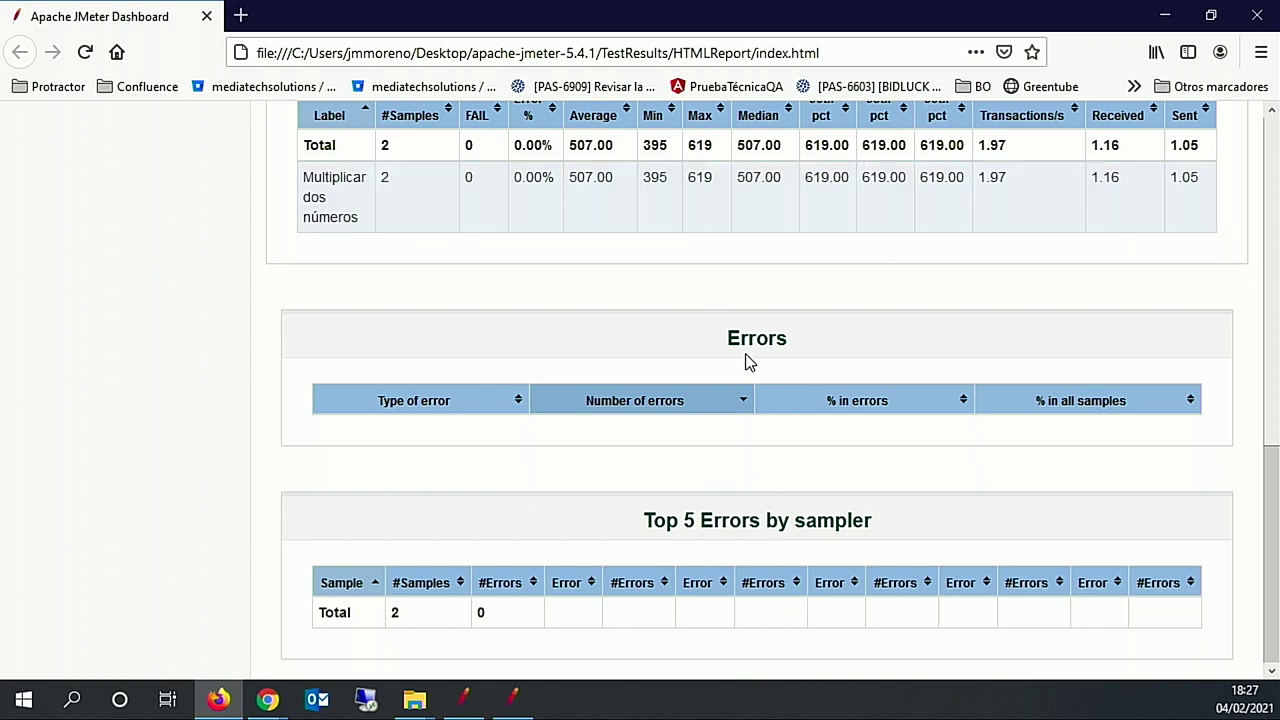
Step: Switch back to JMeter and set intB to a in the body of the second Multiplicar dos números request
left_click(495, 706)
left_click(145, 190)
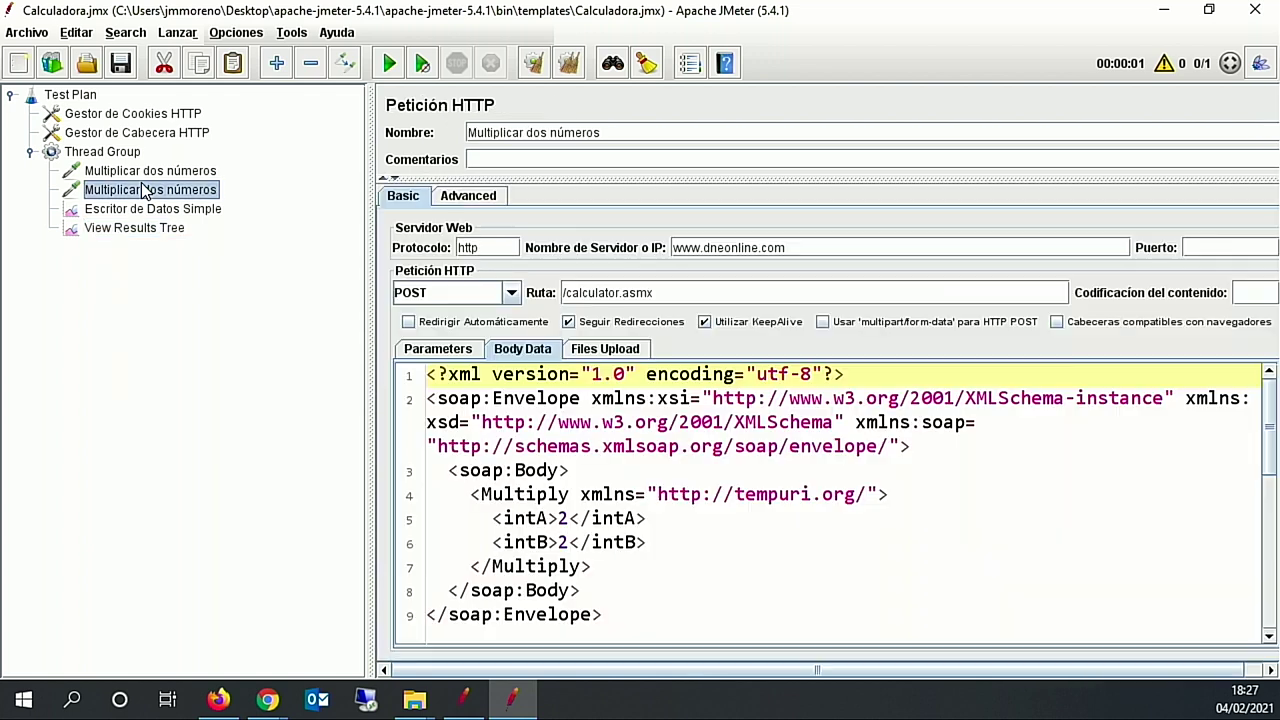
left_click(568, 541)
key("BackSpace")
type("a")
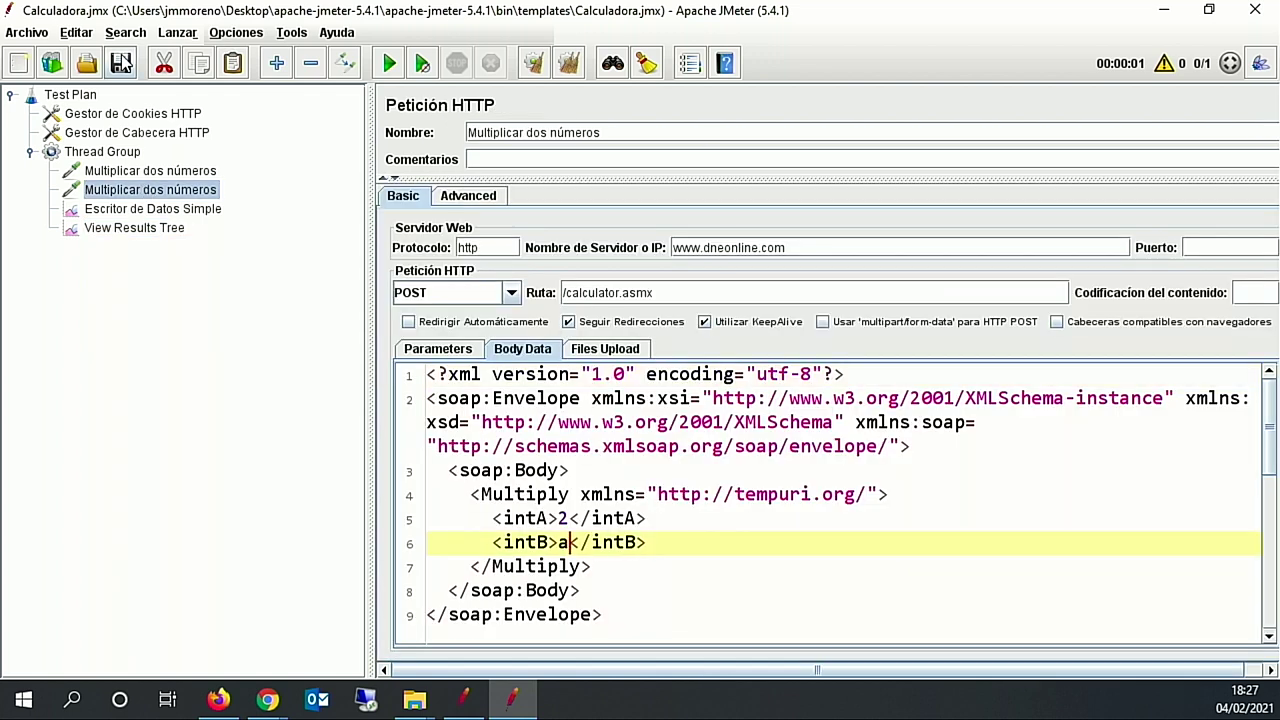
key("ctrl+Home")
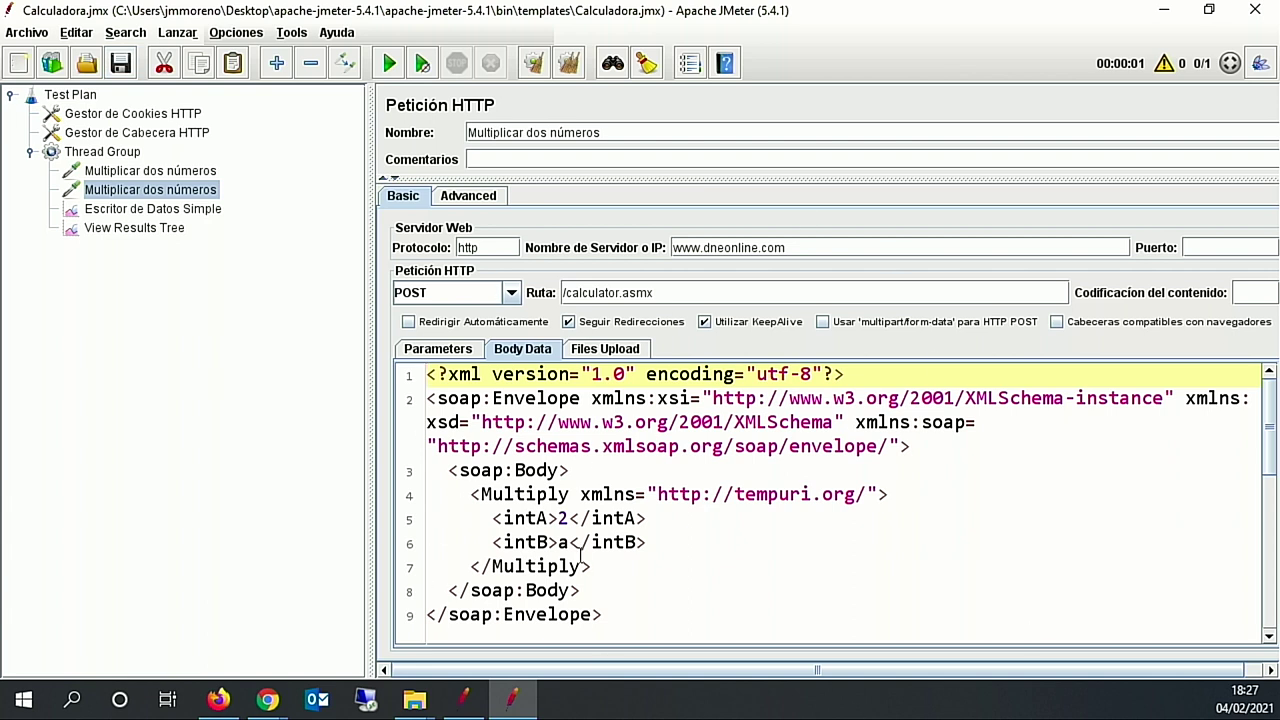
Step: Clear the View Results Tree listener's results and rerun the test plan, overwriting the existing SoftwareTesting.csv
left_click(150, 228)
left_click(534, 63)
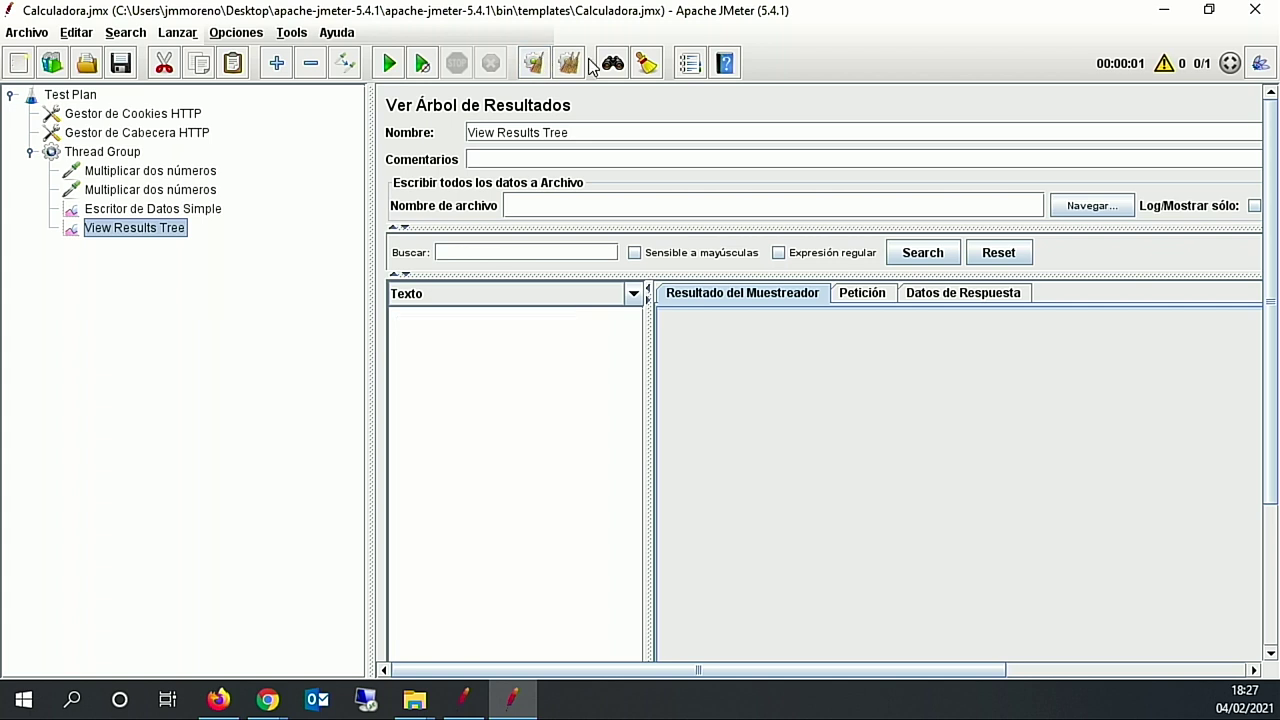
left_click(389, 63)
left_click(757, 374)
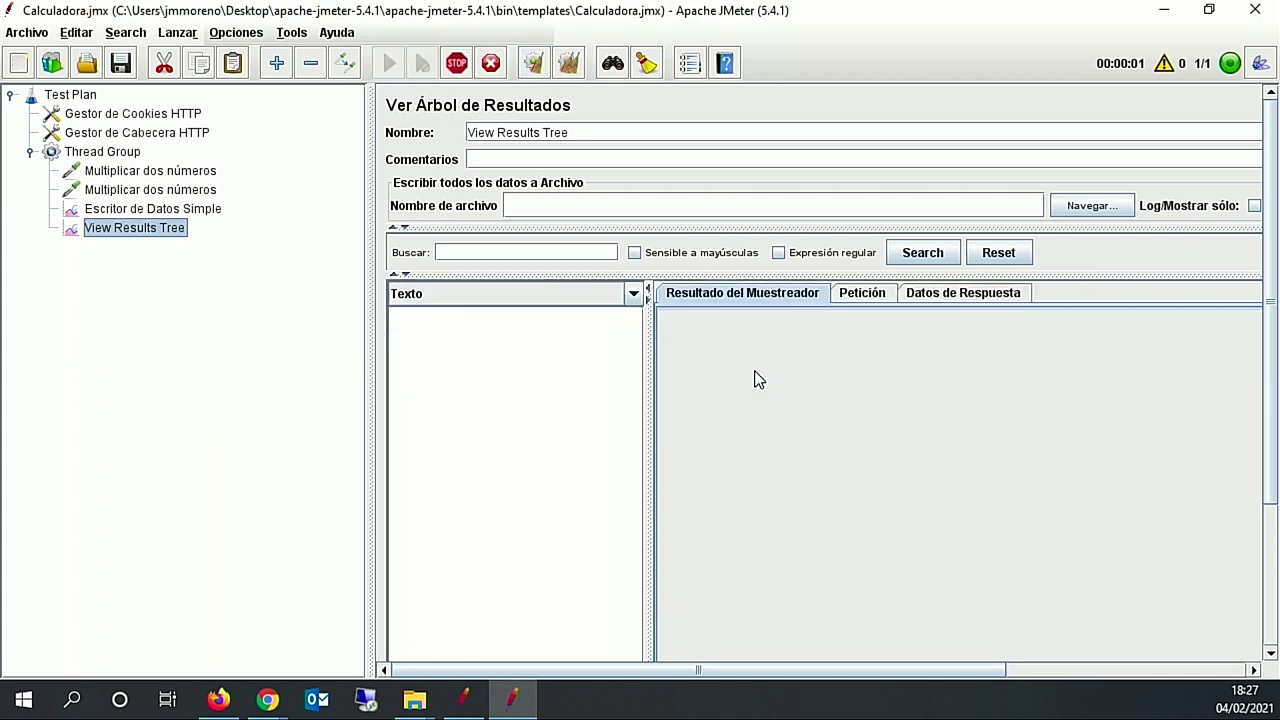
Step: Start a new HTML report with SoftwareTesting.csv as the results file and user.properties as the properties file, both from the bin folder
left_click(244, 35)
mouse_move(291, 32)
mouse_move(238, 38)
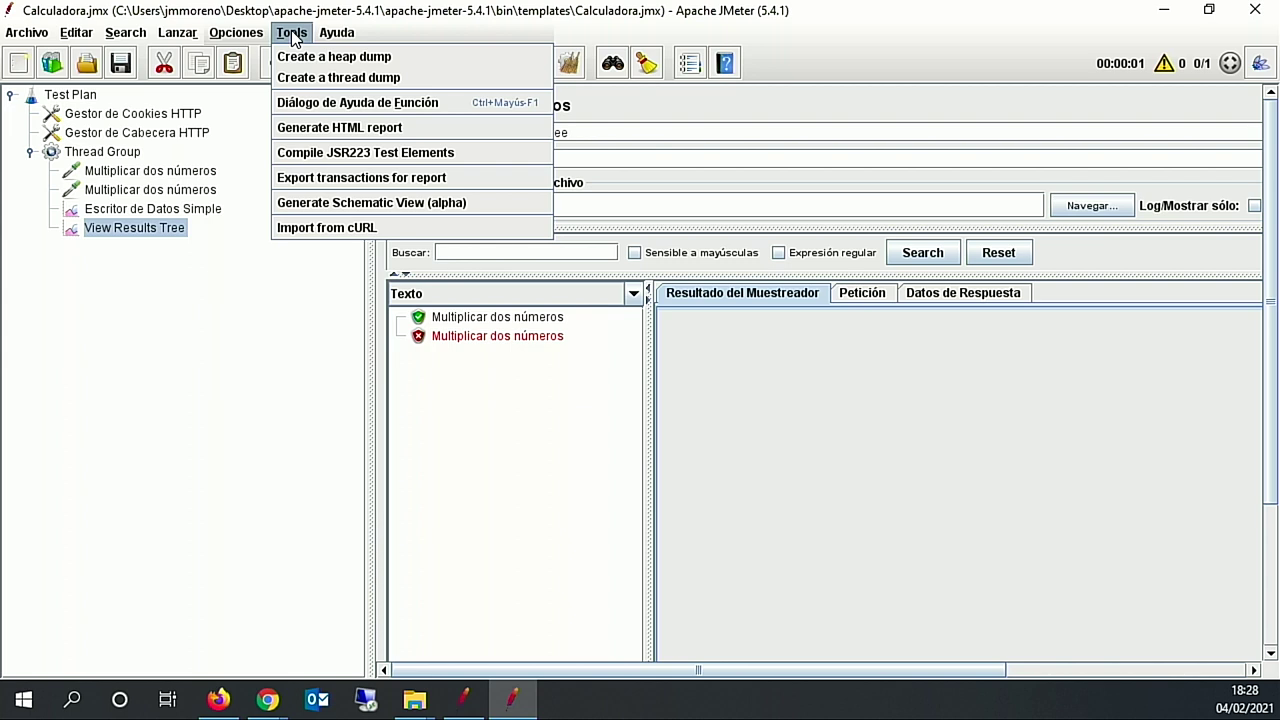
left_click(374, 126)
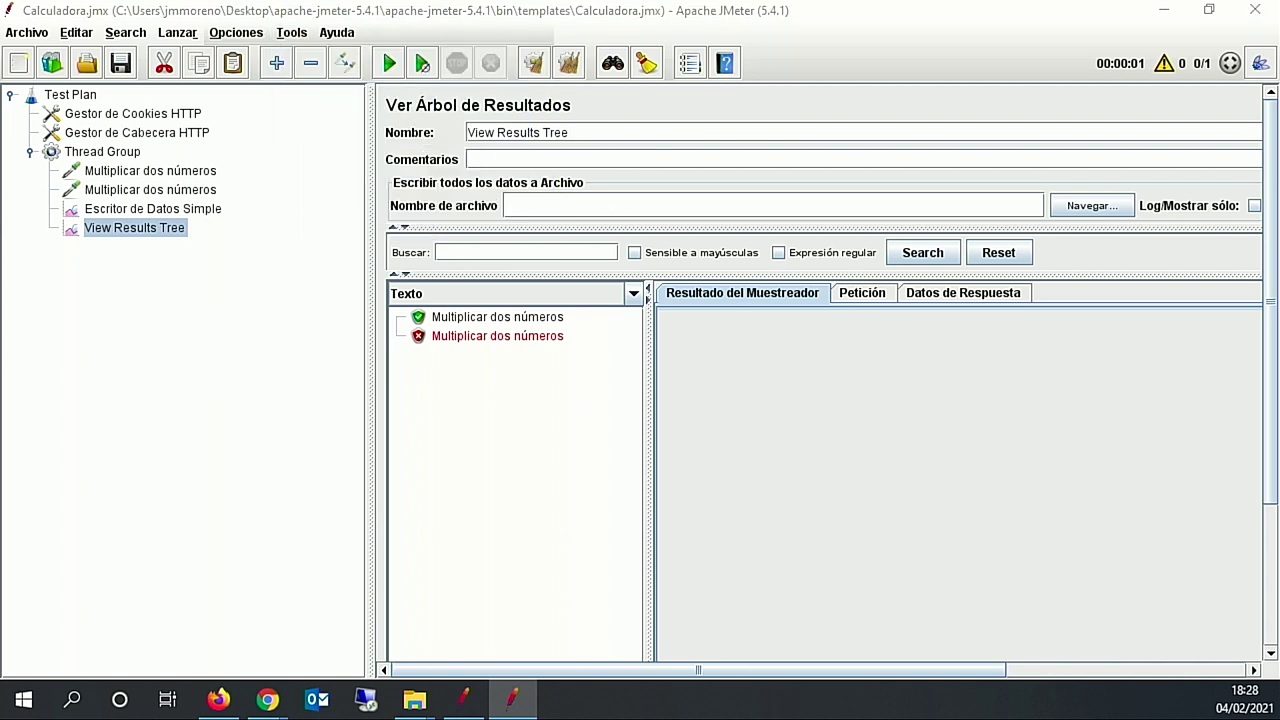
left_click_drag(831, 240, 694, 97)
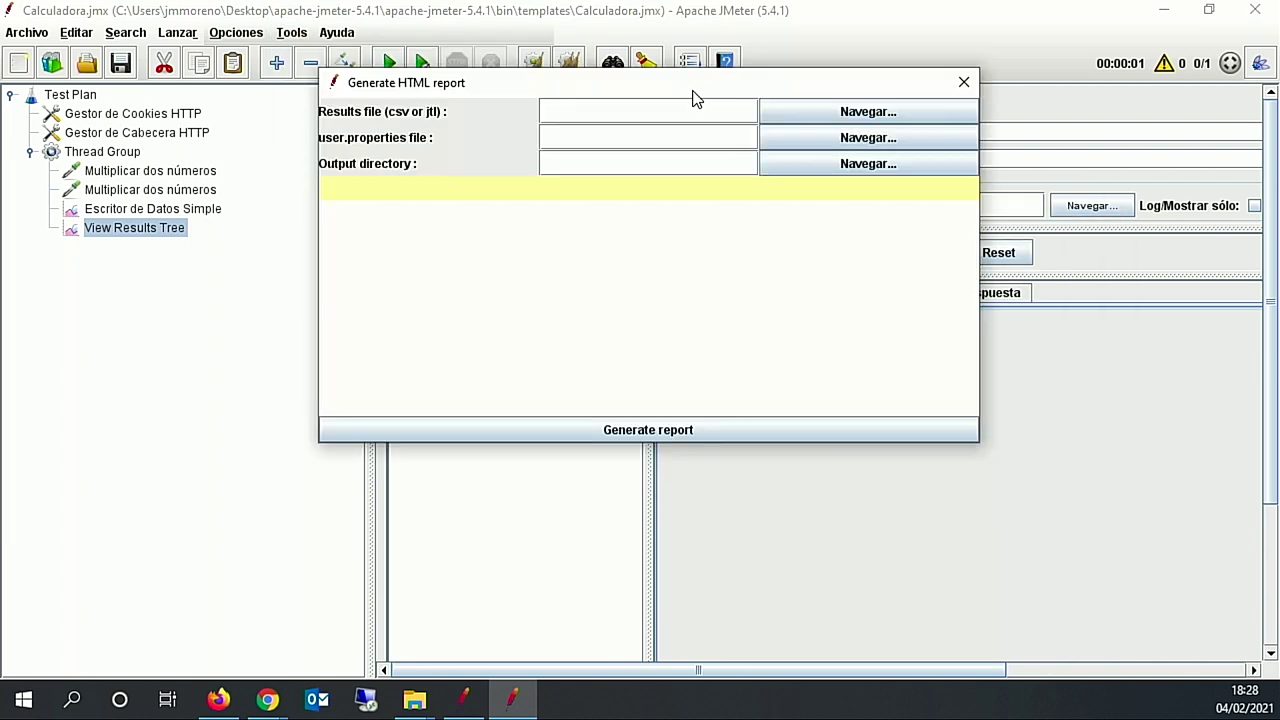
left_click(889, 118)
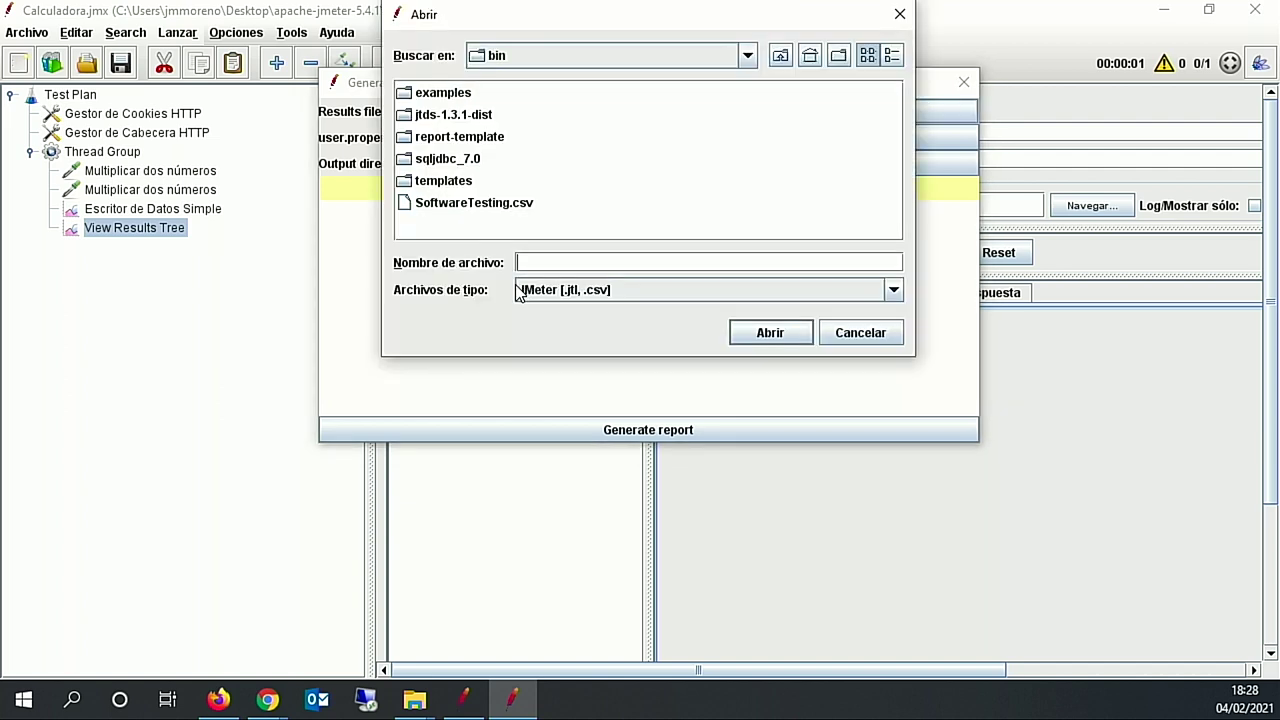
double_click(478, 210)
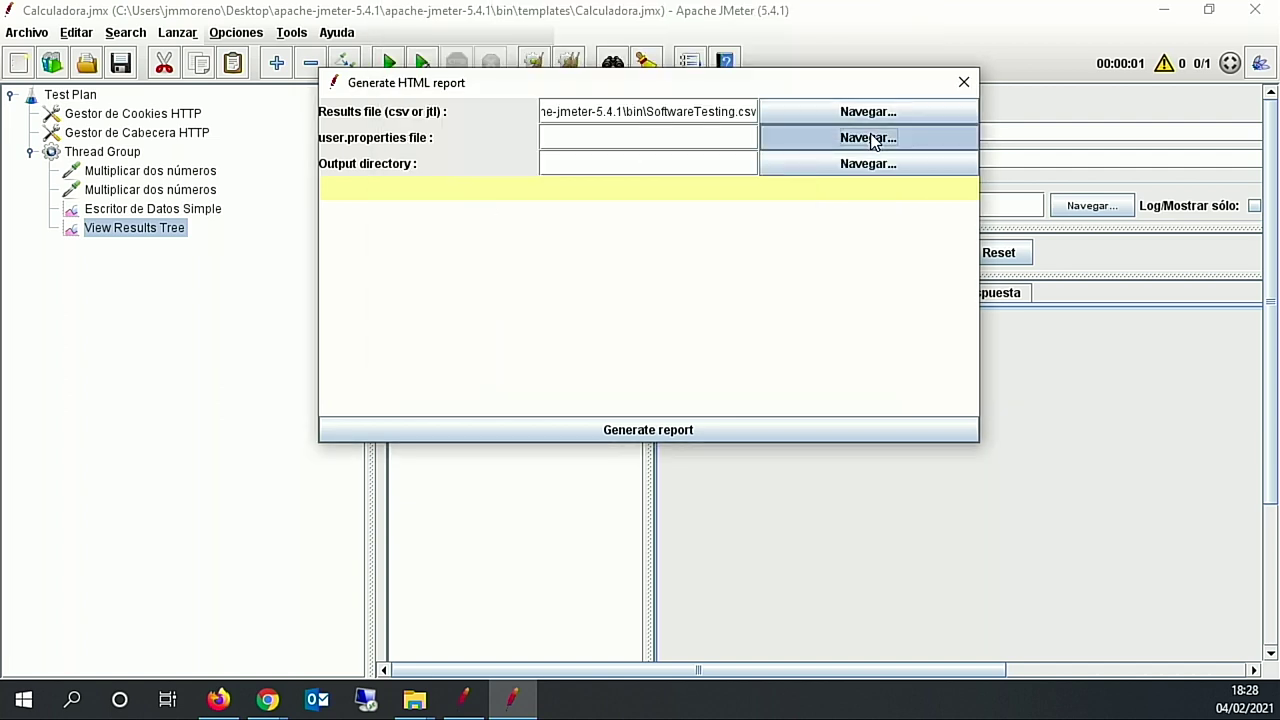
left_click(871, 141)
double_click(618, 166)
Step: Set the report's output directory to the HTMLReport folder inside TestResults
left_click(873, 166)
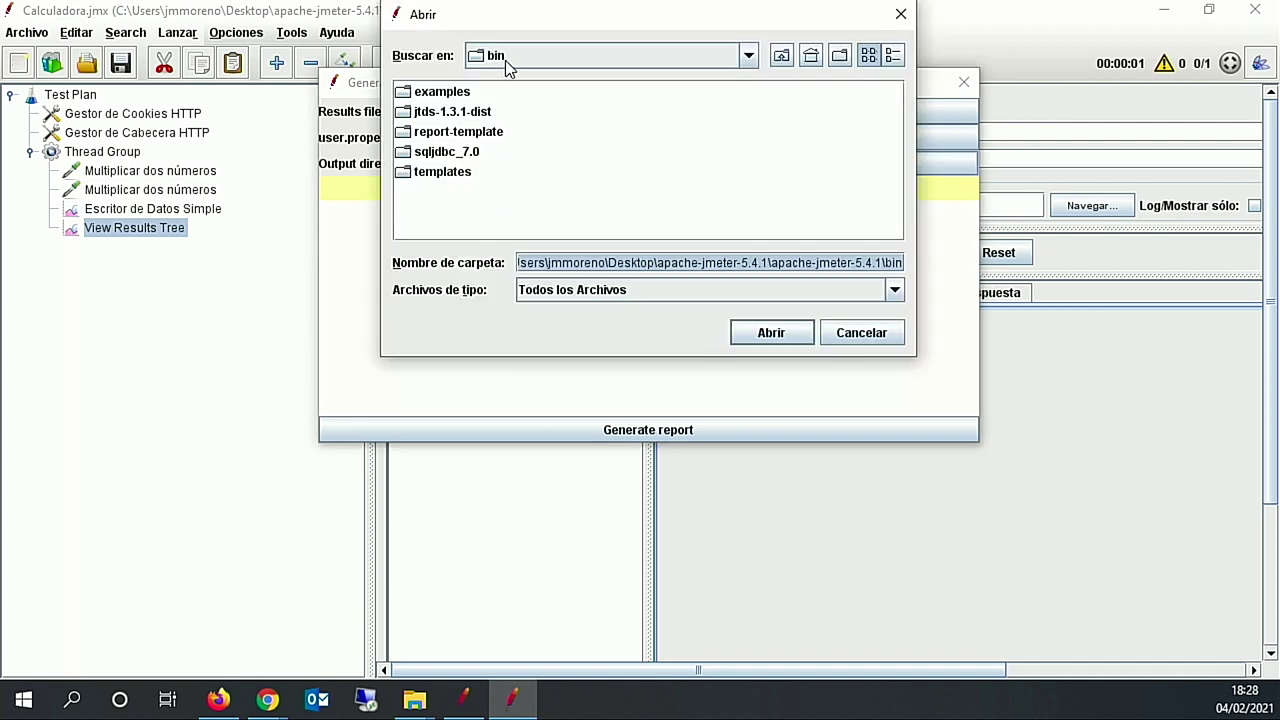
left_click(790, 52)
left_click(791, 51)
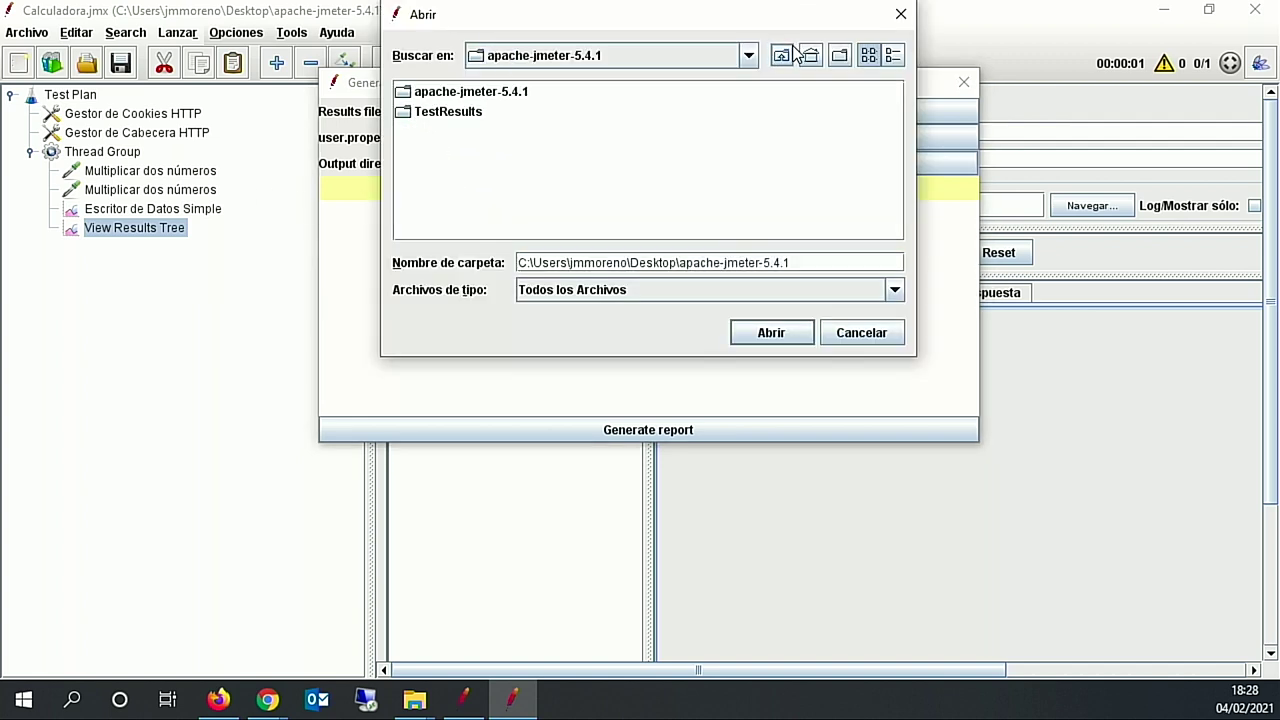
left_click(443, 126)
double_click(443, 126)
left_click(449, 95)
double_click(449, 95)
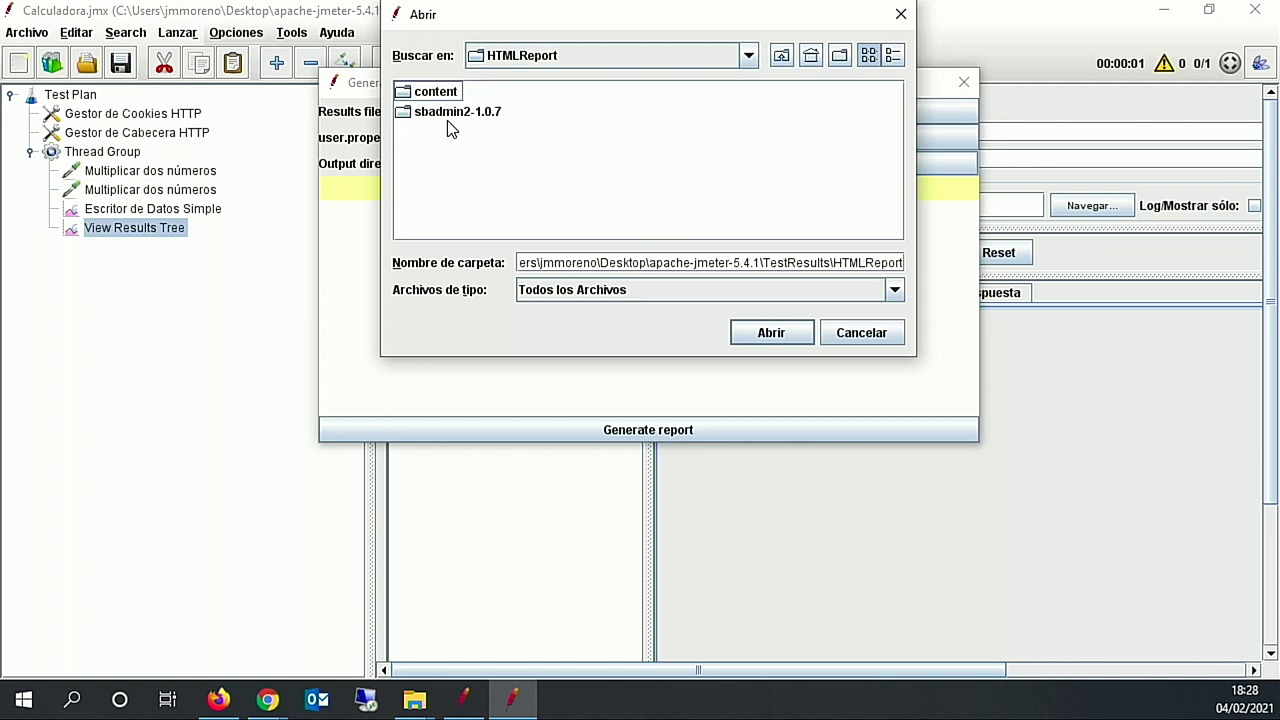
left_click(778, 338)
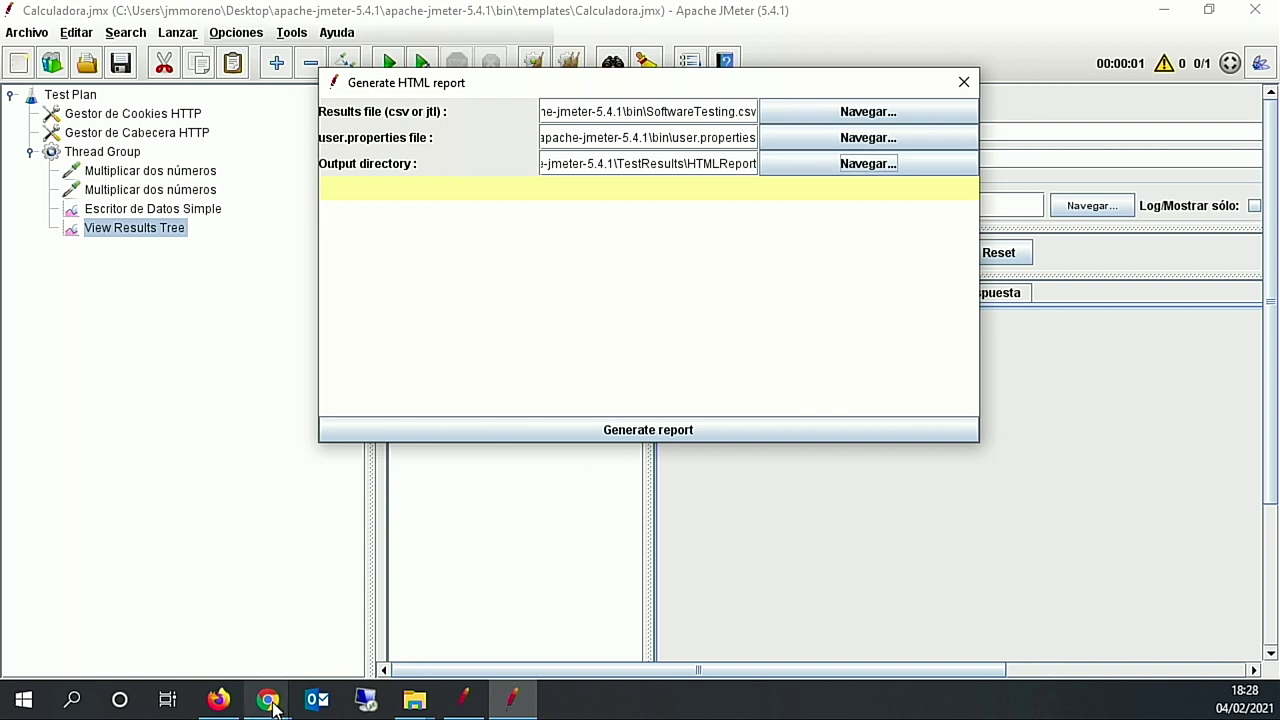
Step: Switch to the HTMLReport folder in File Explorer, delete all the old report files in it and minimize the window
mouse_move(414, 703)
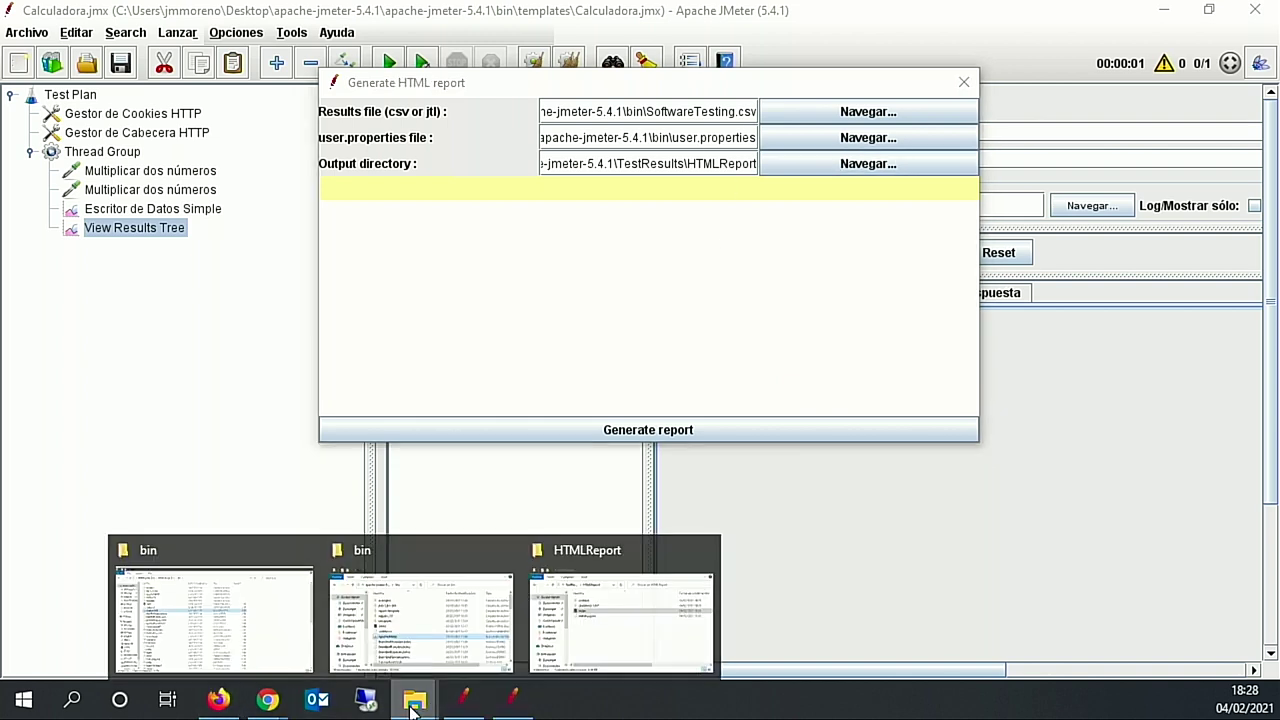
left_click(606, 623)
left_click_drag(637, 289, 652, 160)
key("Delete")
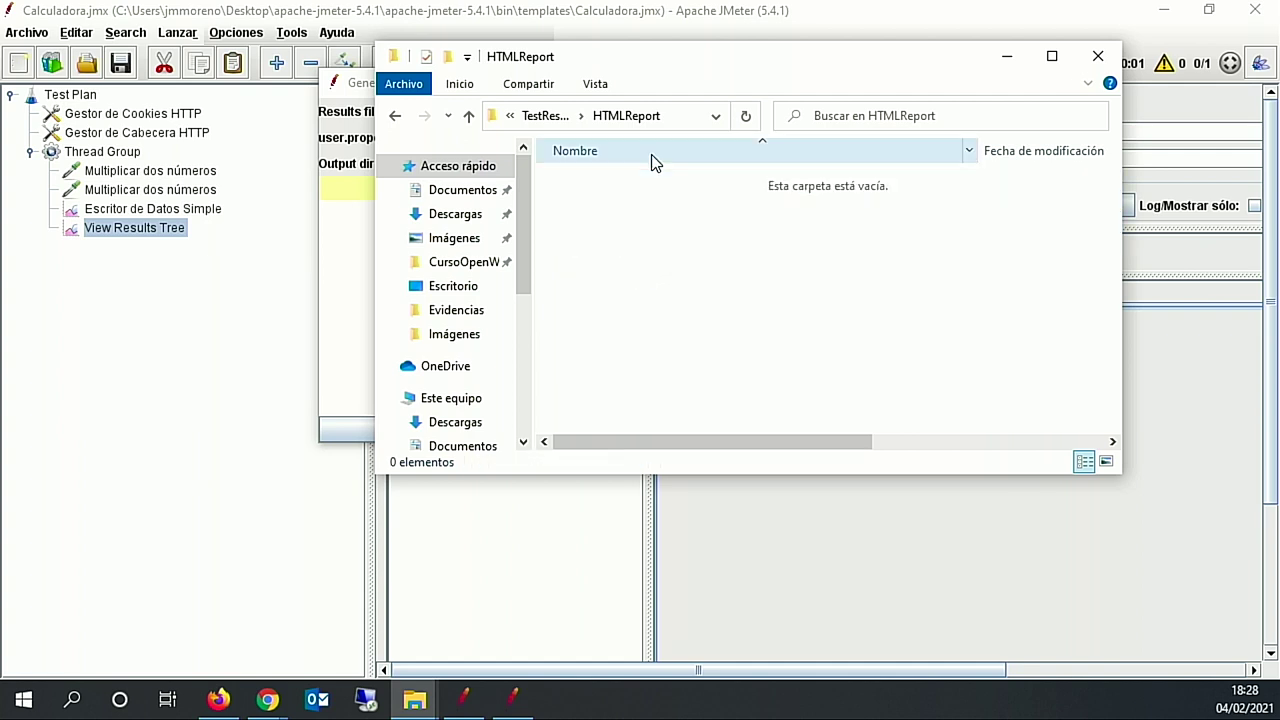
left_click(1006, 56)
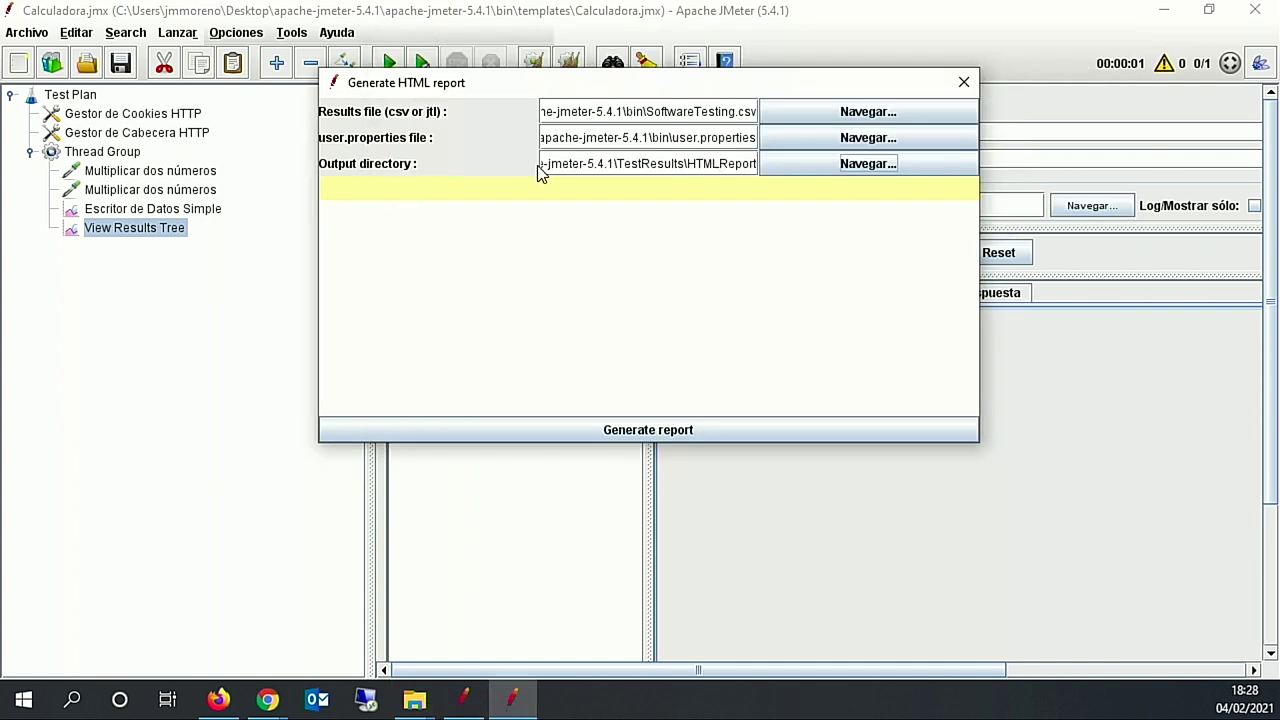
Step: Generate the HTML report in JMeter and open its index file from the HTMLReport folder
left_click(611, 432)
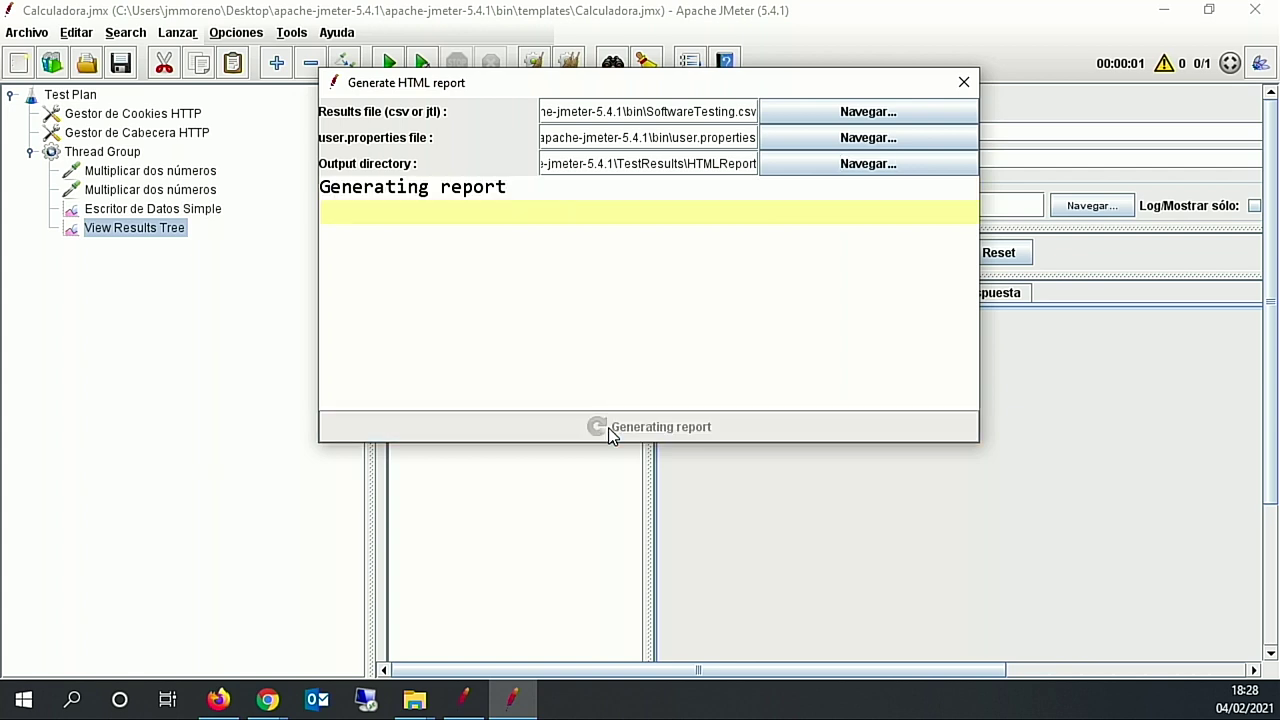
left_click(961, 86)
mouse_move(414, 699)
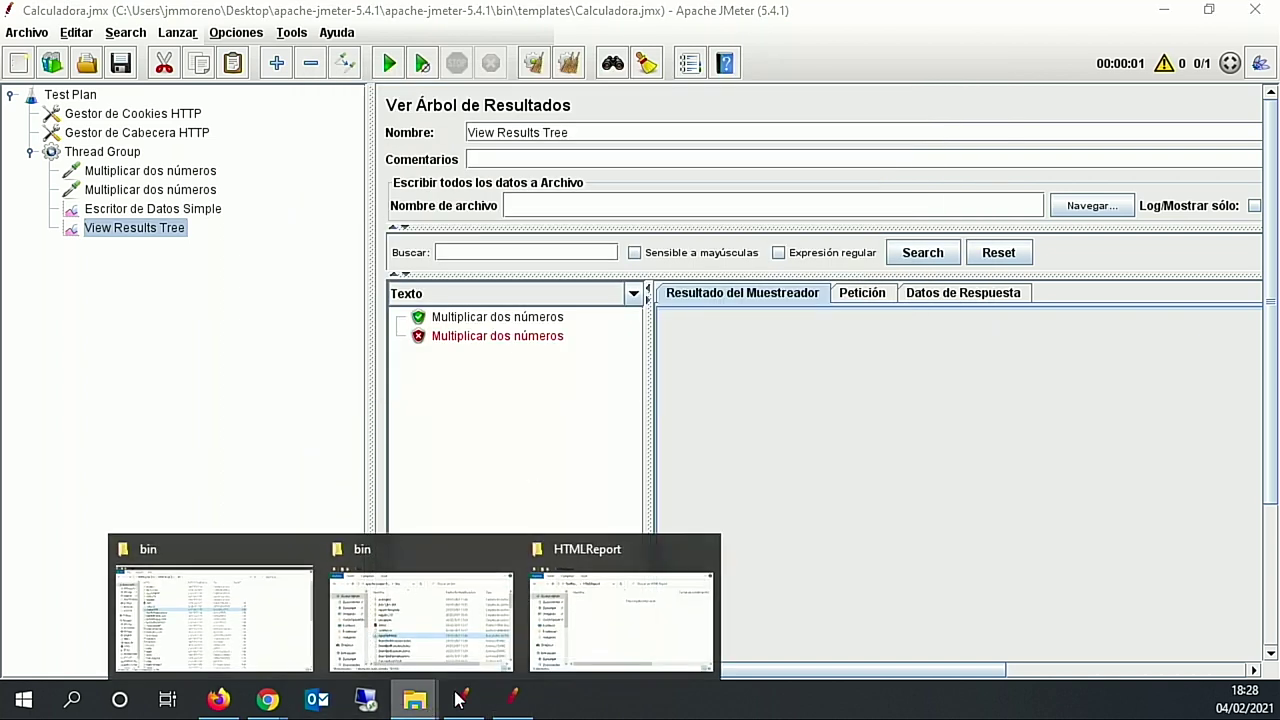
left_click(594, 624)
double_click(600, 222)
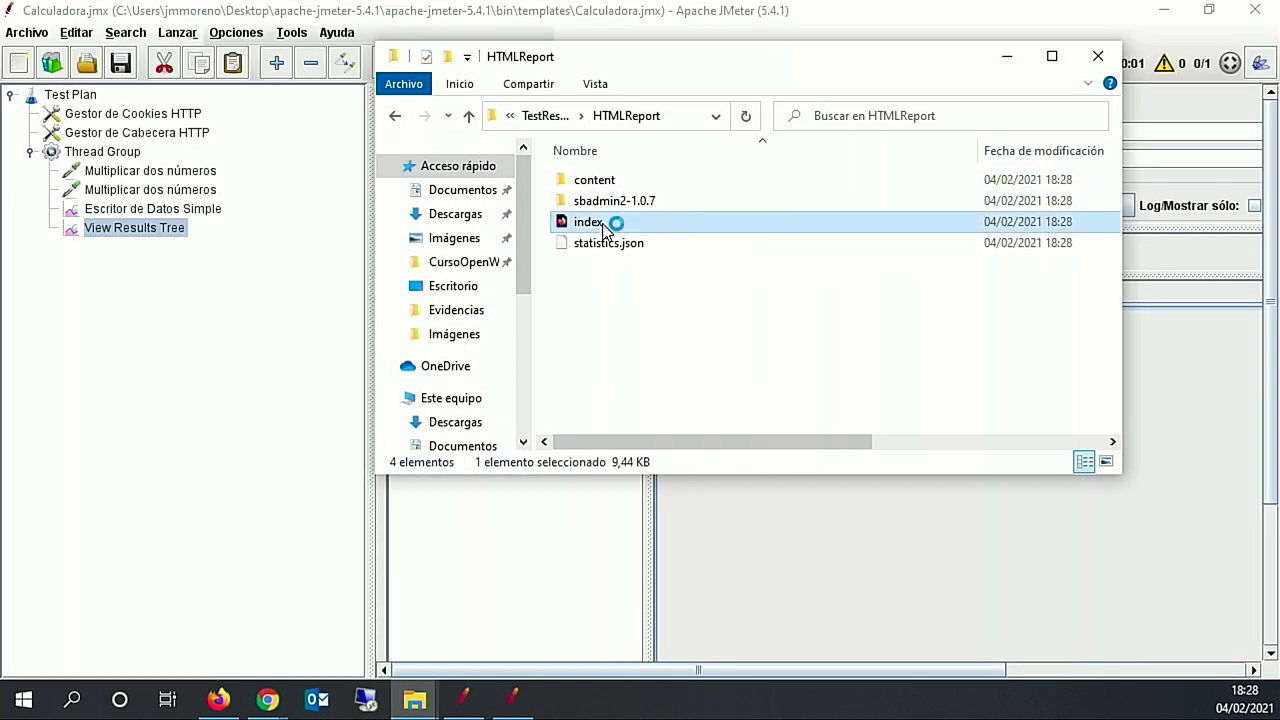
Step: Examine the new report's requests summary, the error type and its percentage in all samples, and the statistics table
scroll(924, 405, "down", 3)
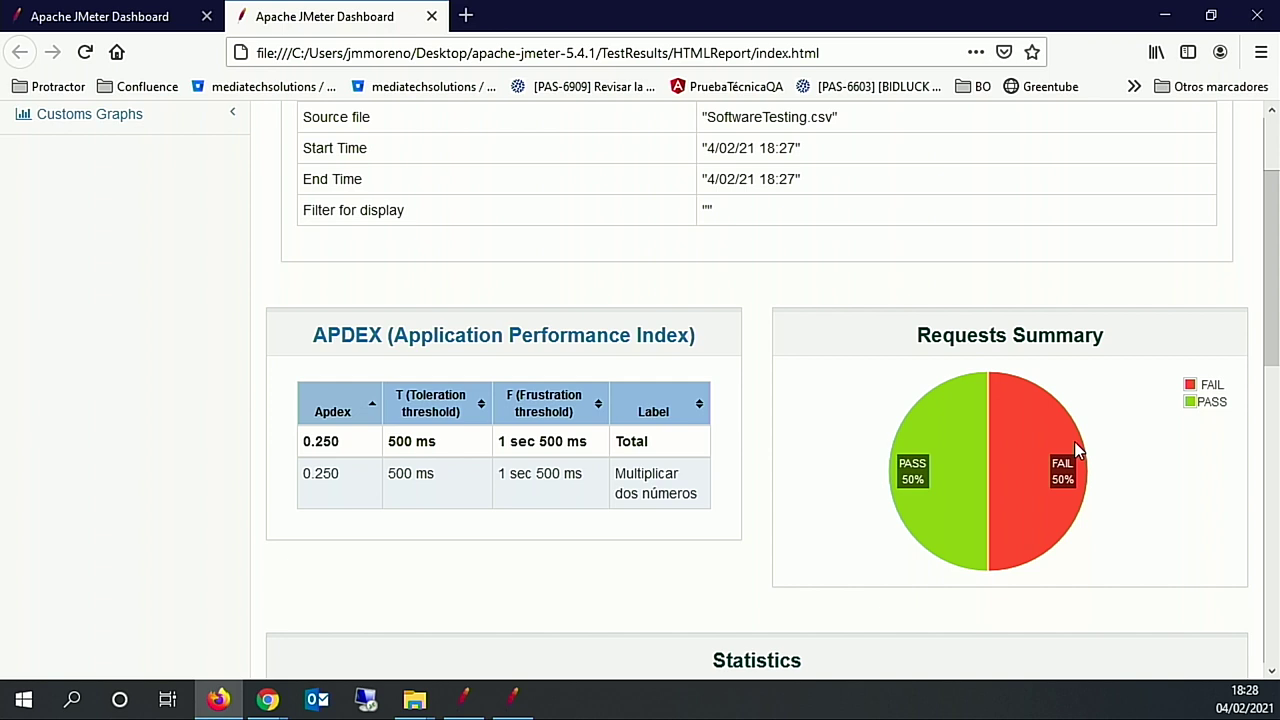
scroll(1060, 535, "down", 8)
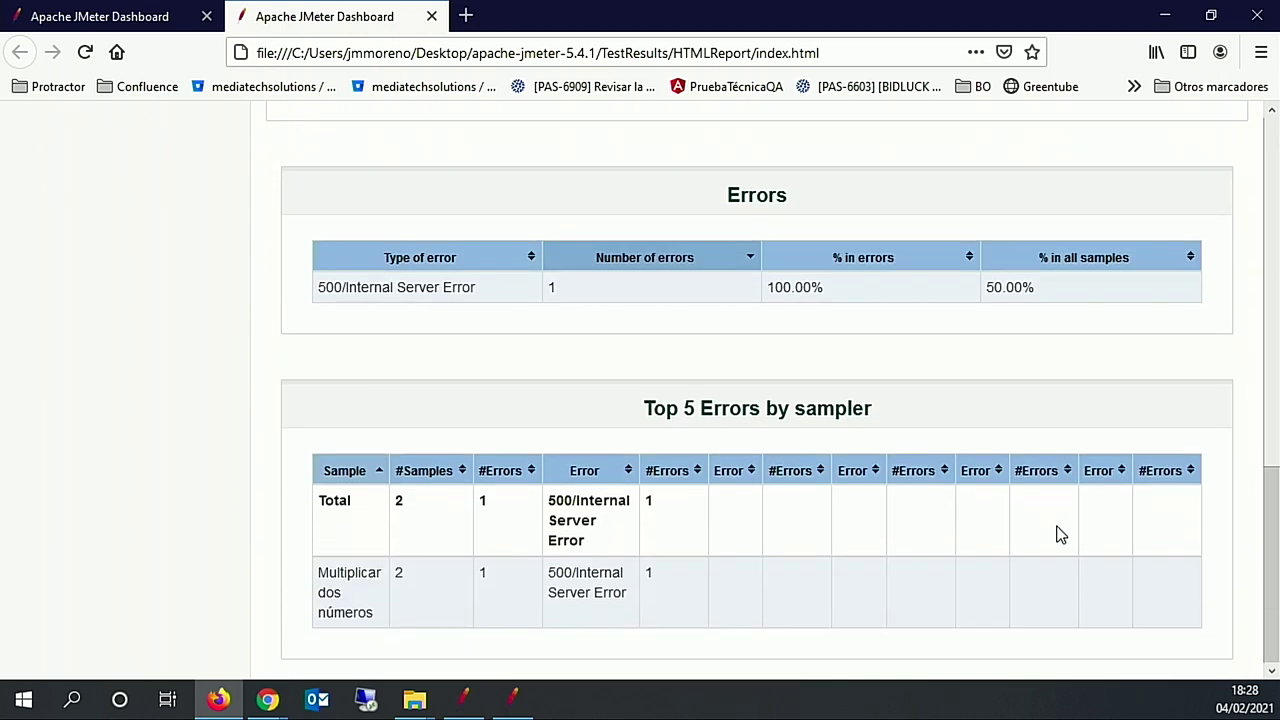
left_click_drag(500, 287, 322, 282)
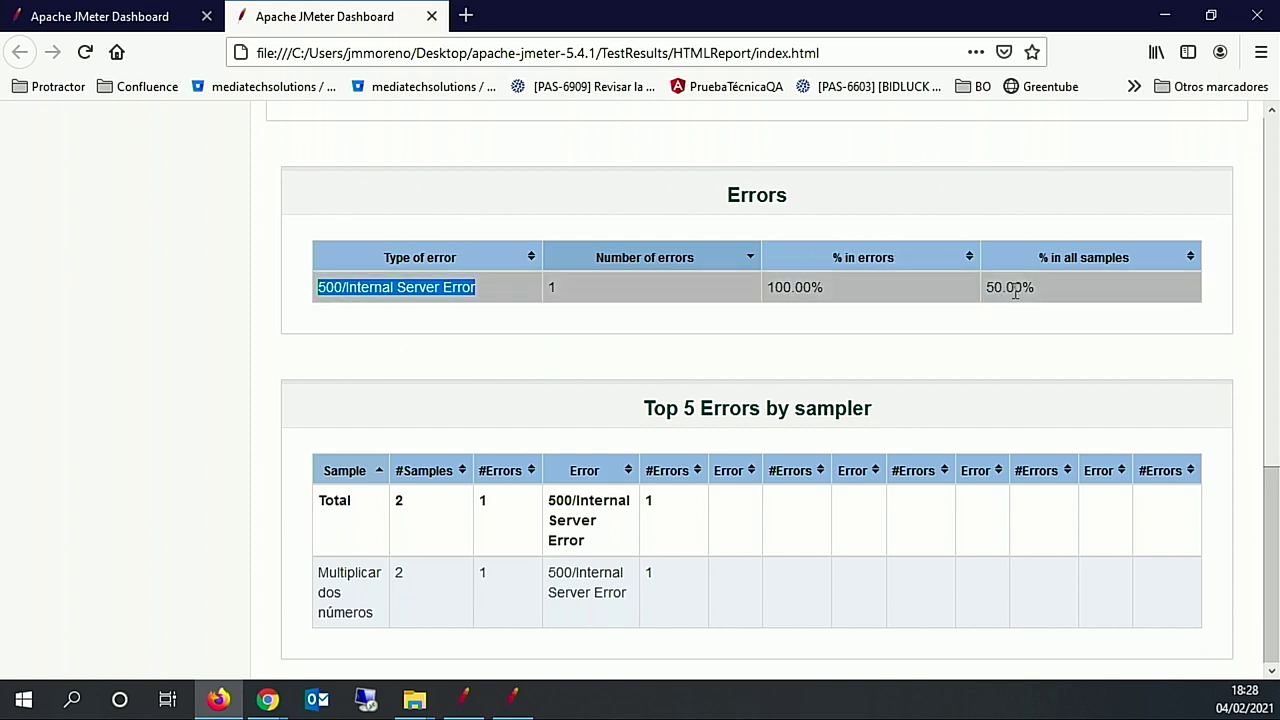
left_click_drag(1045, 284, 988, 289)
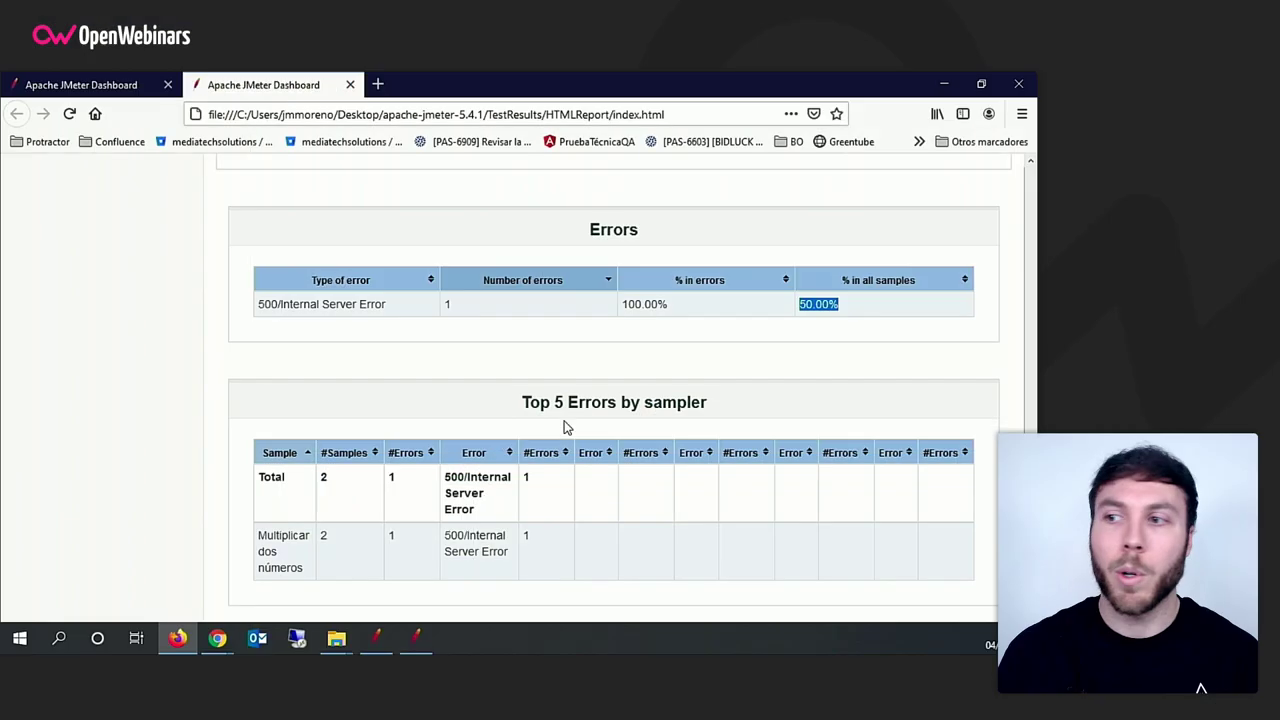
scroll(481, 549, "up", 5)
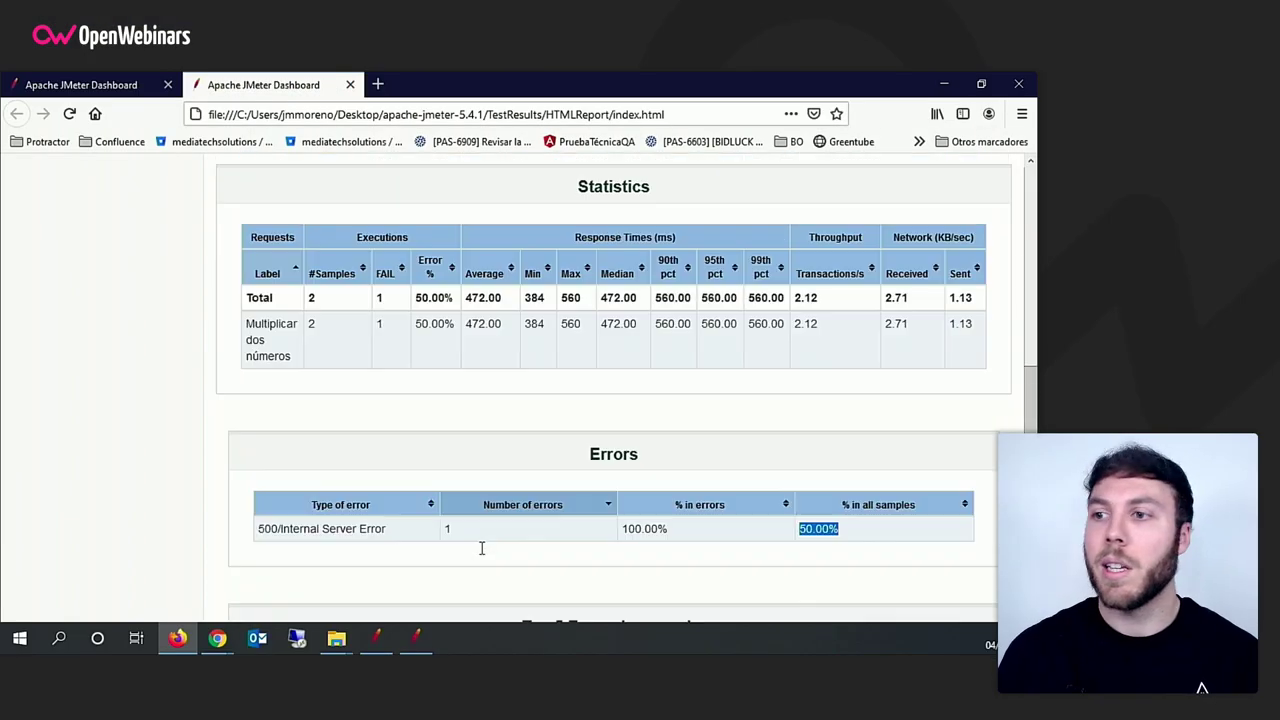